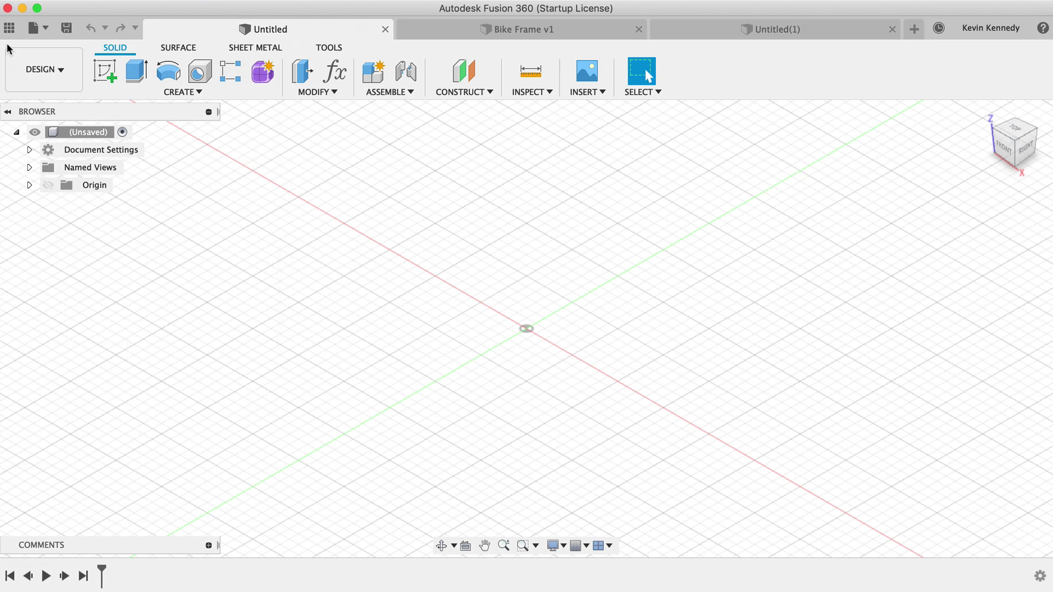
Set the current view as the fixed-distance Home view and accept fixed 5 mm / 5 deg increments.
left_click(9, 27)
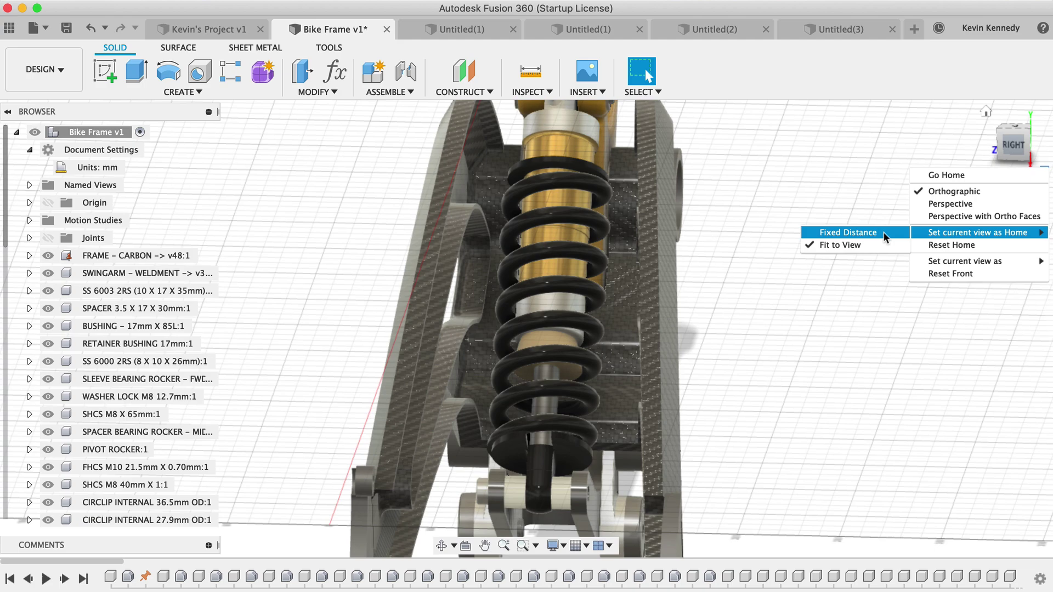
left_click(883, 231)
left_click(986, 112)
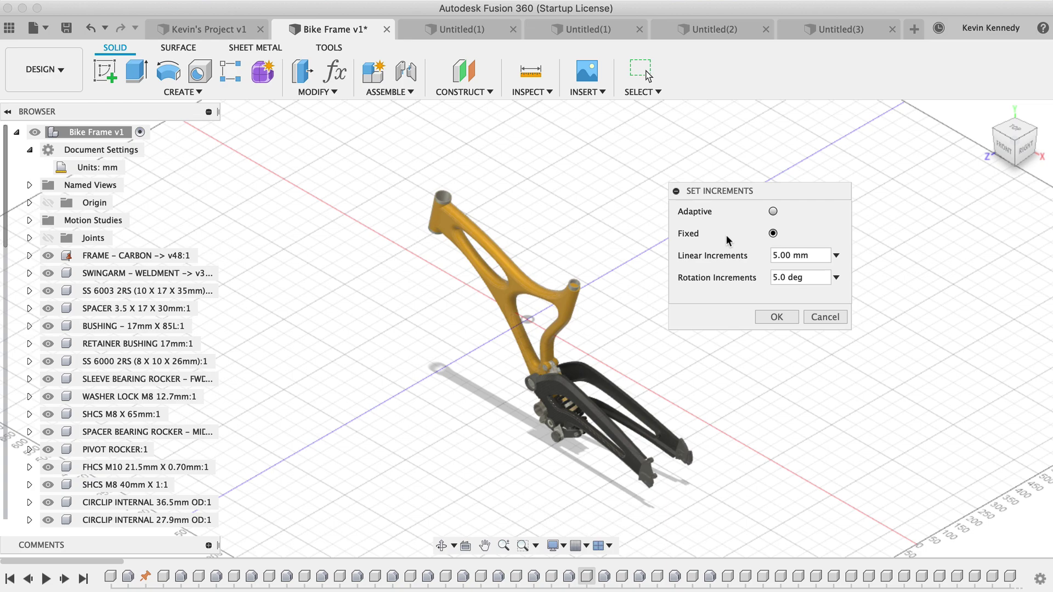
left_click(776, 318)
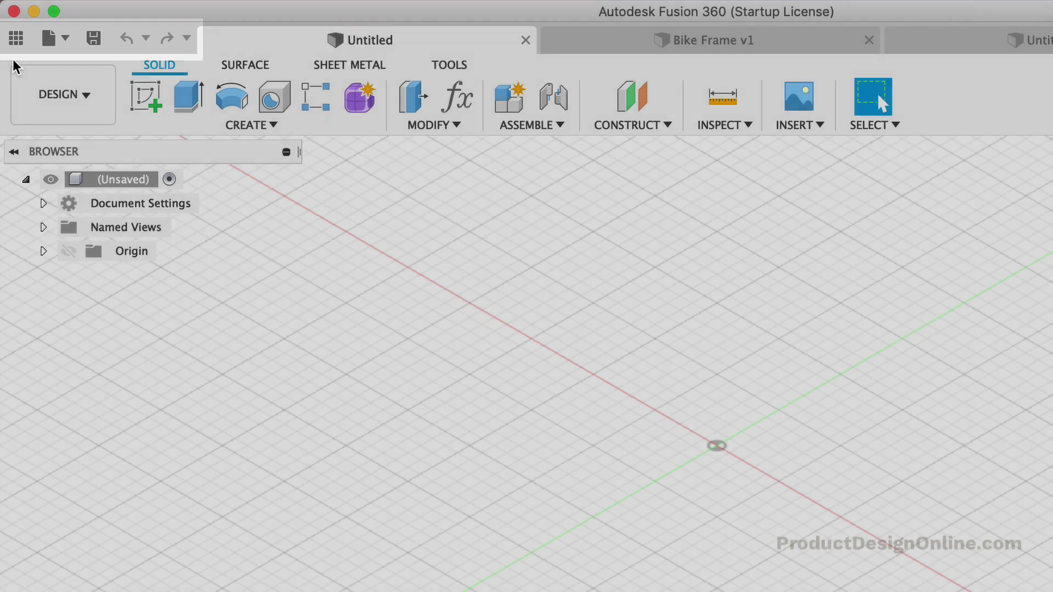
Glance at the project data panel, then save the design as 'Kevin's Project'.
left_click(16, 40)
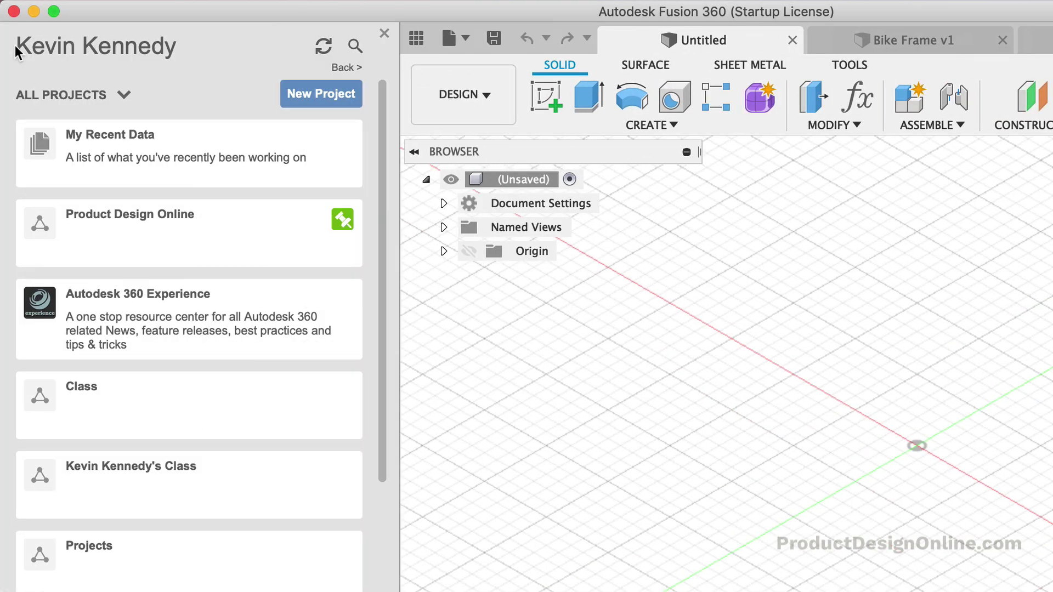
left_click(415, 37)
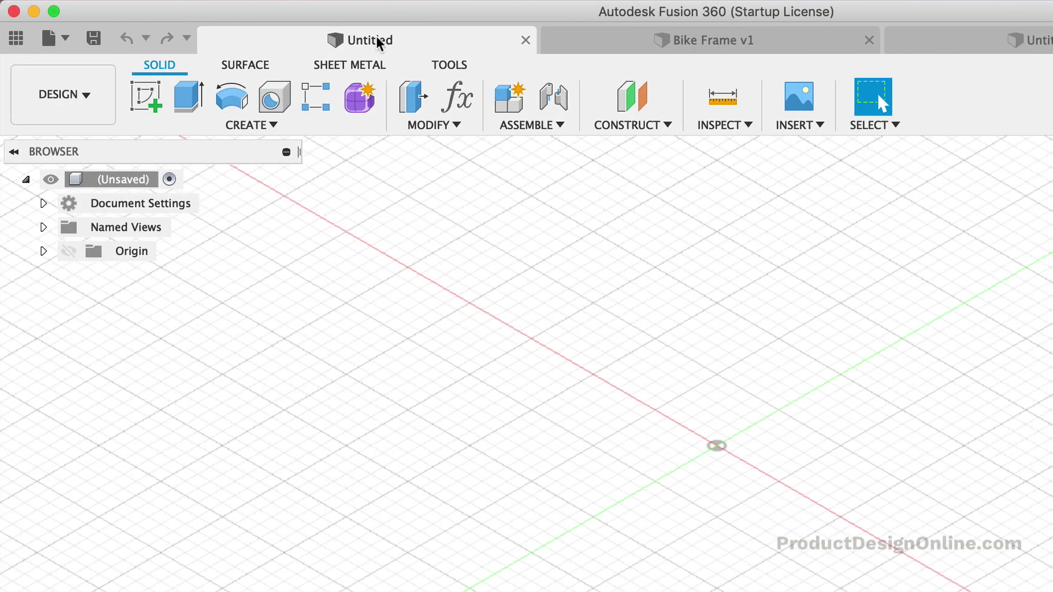
left_click(51, 52)
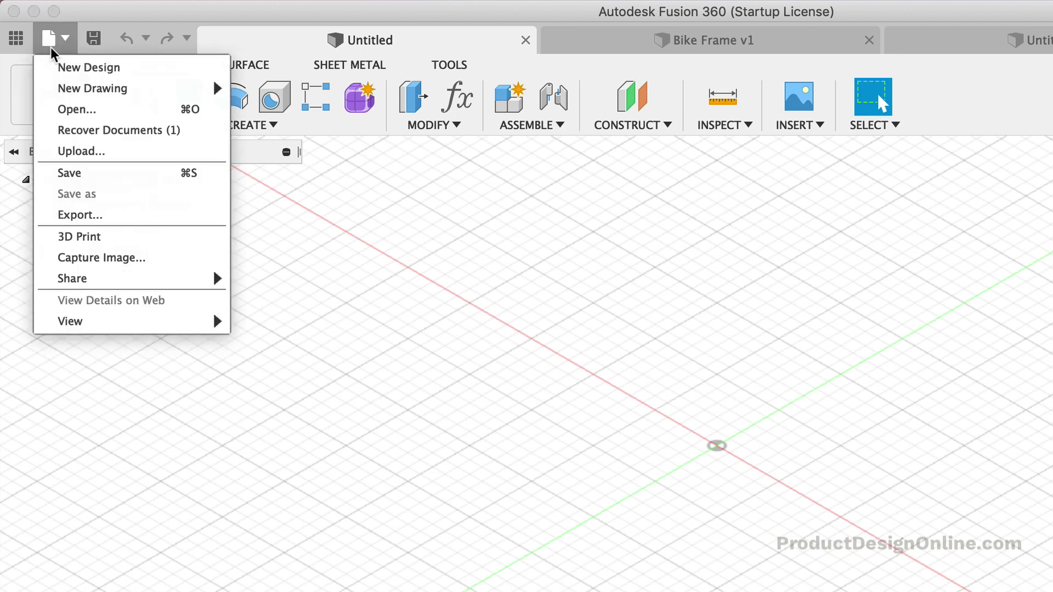
left_click(86, 44)
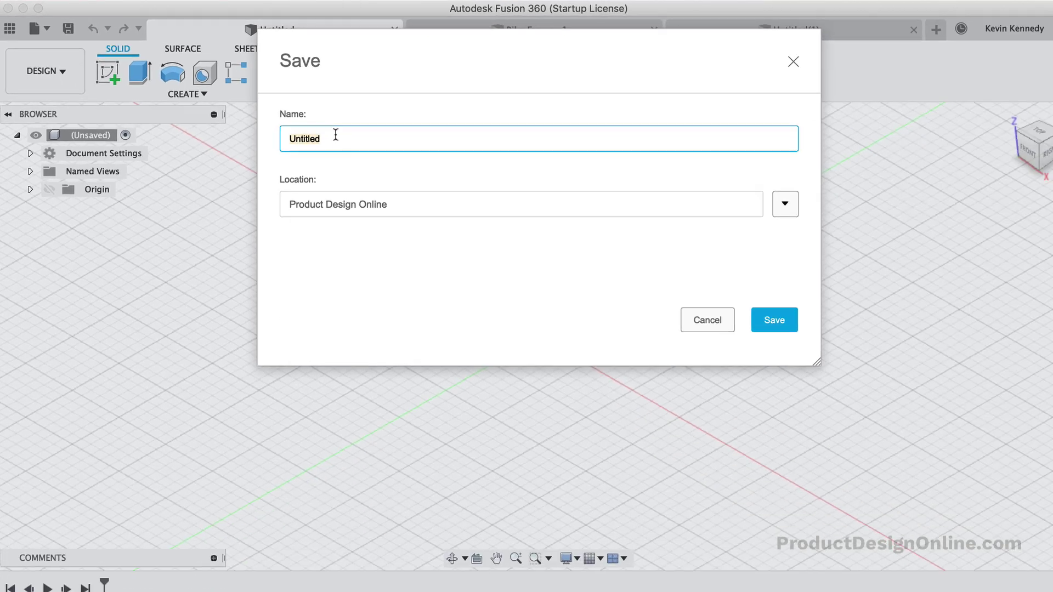
type("Kevin's Project")
key("Return")
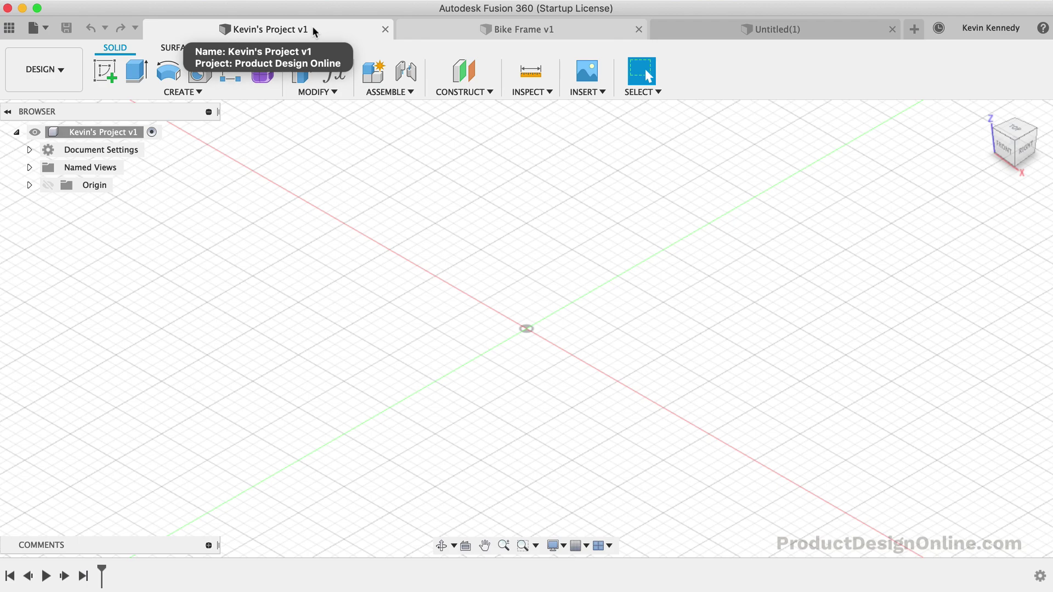
Open eight more blank designs in quick succession, reaching Untitled(23).
left_click(919, 31)
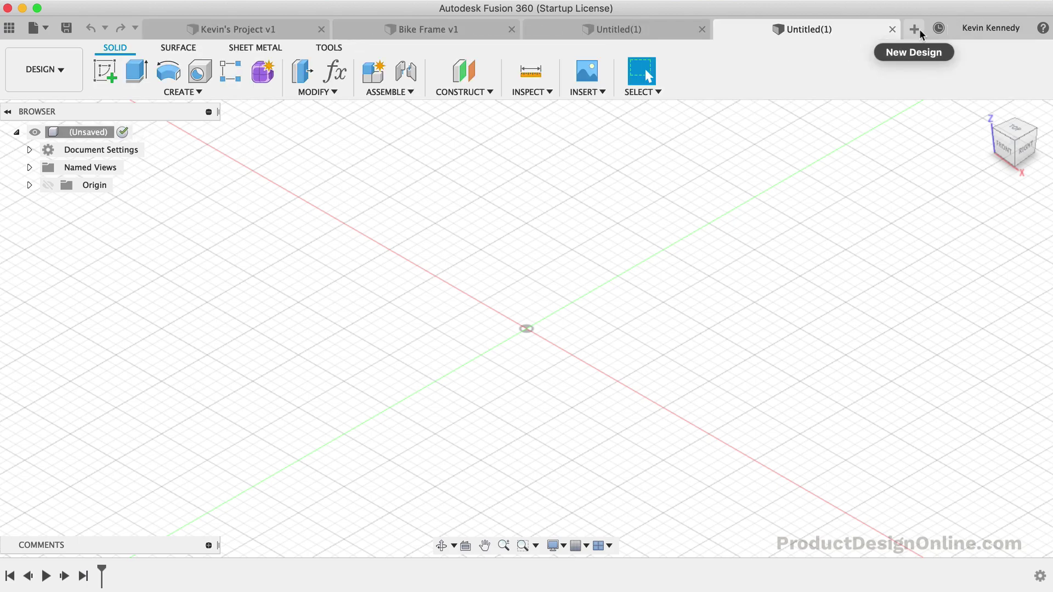
left_click(916, 30)
left_click(916, 29)
left_click(916, 30)
left_click(916, 30)
left_click(916, 30)
left_click(916, 30)
left_click(917, 30)
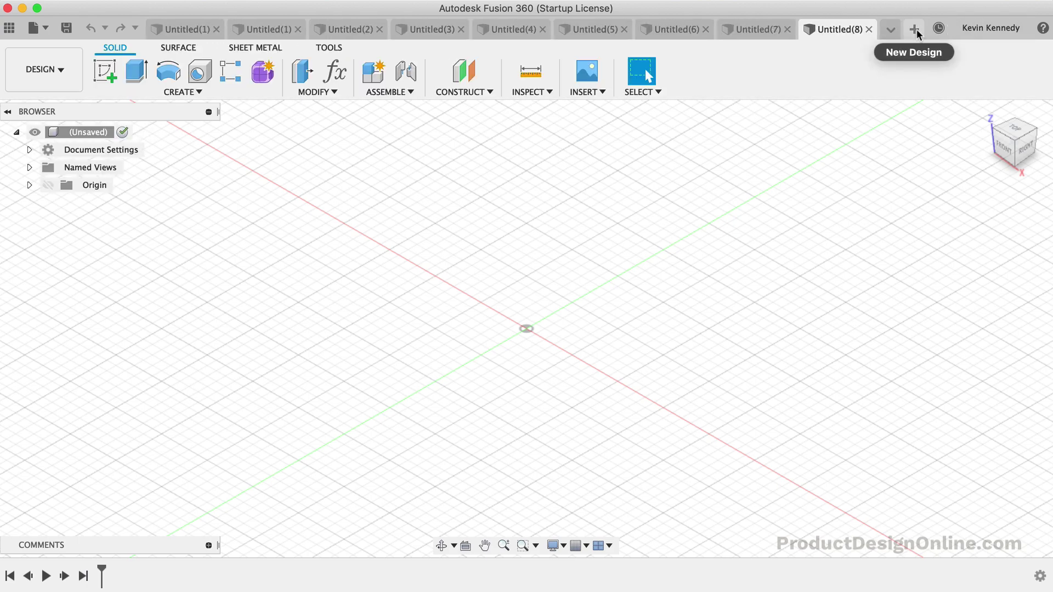
left_click(916, 30)
left_click(917, 30)
left_click(916, 30)
left_click(917, 30)
left_click(916, 29)
left_click(917, 30)
left_click(916, 29)
left_click(917, 30)
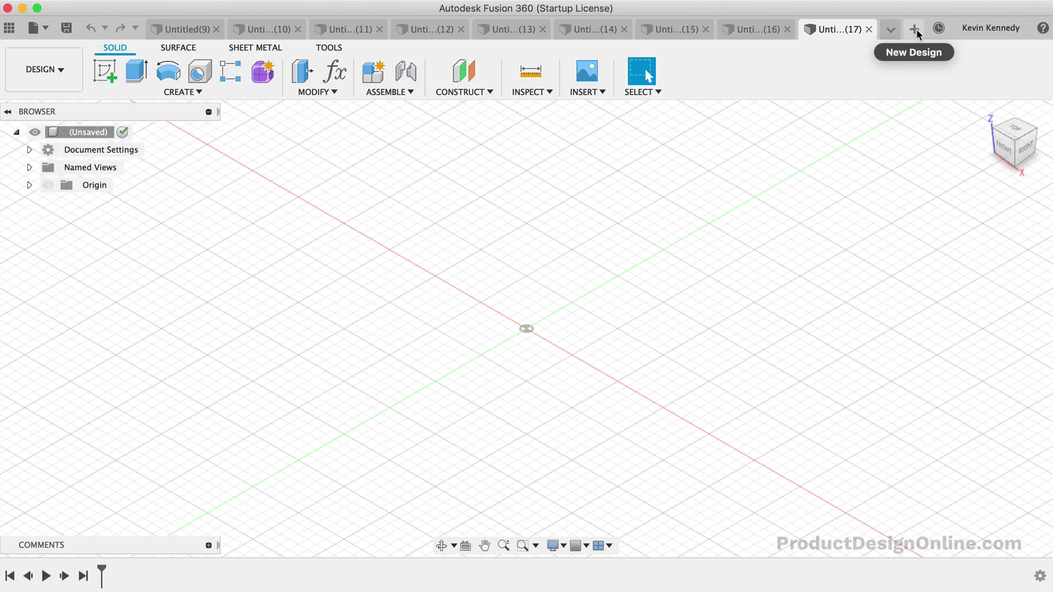
left_click(916, 28)
left_click(916, 28)
left_click(916, 29)
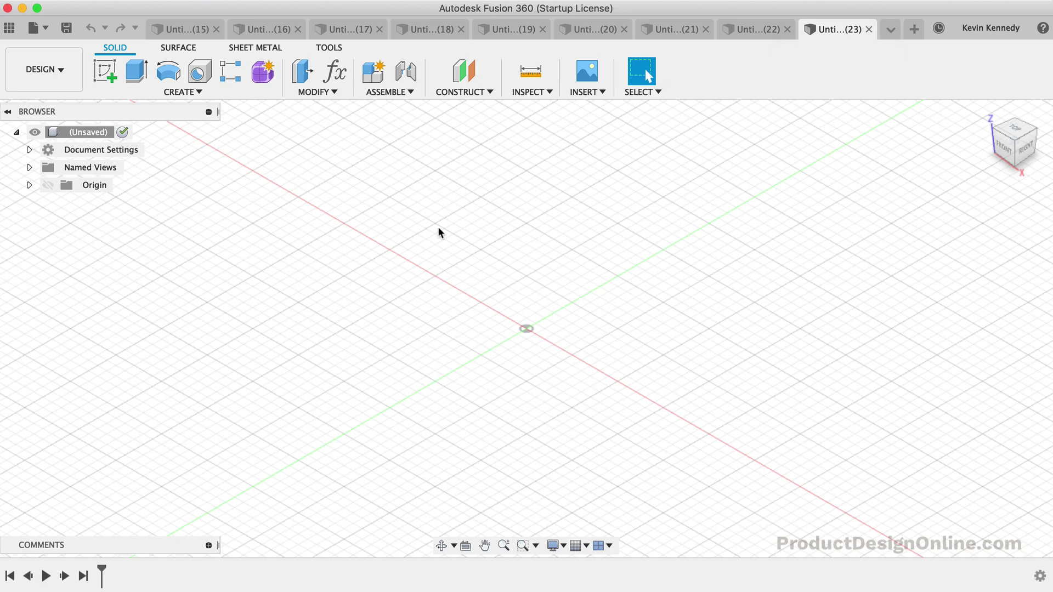
left_click(7, 35)
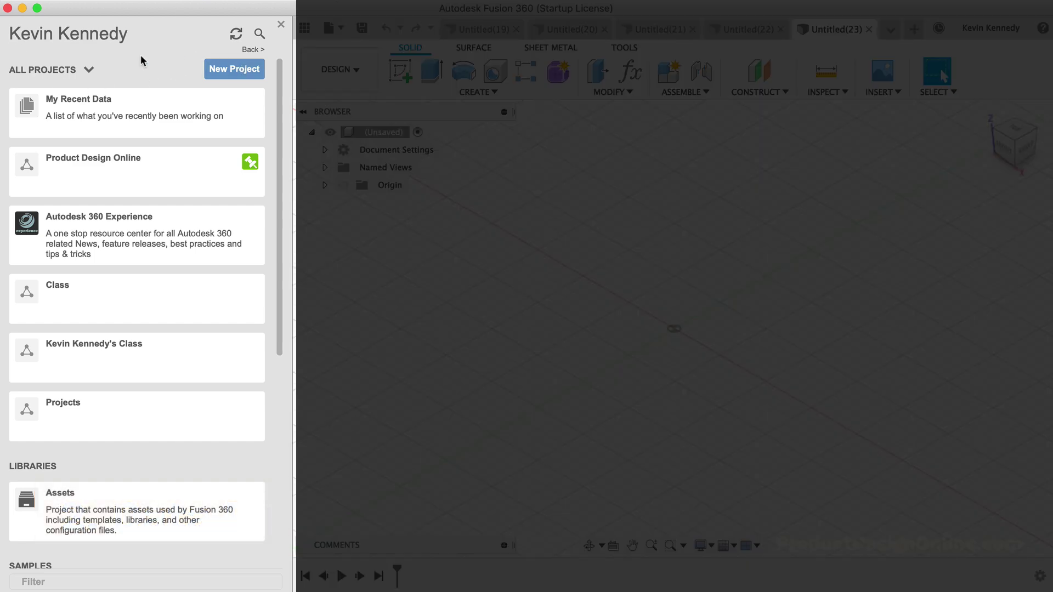
left_click(156, 156)
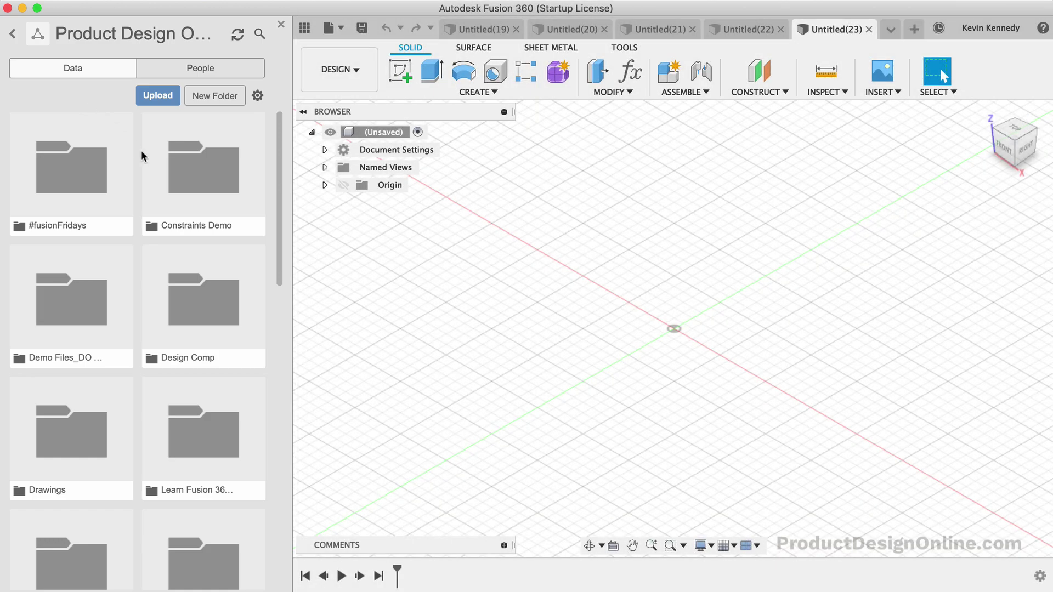
double_click(189, 174)
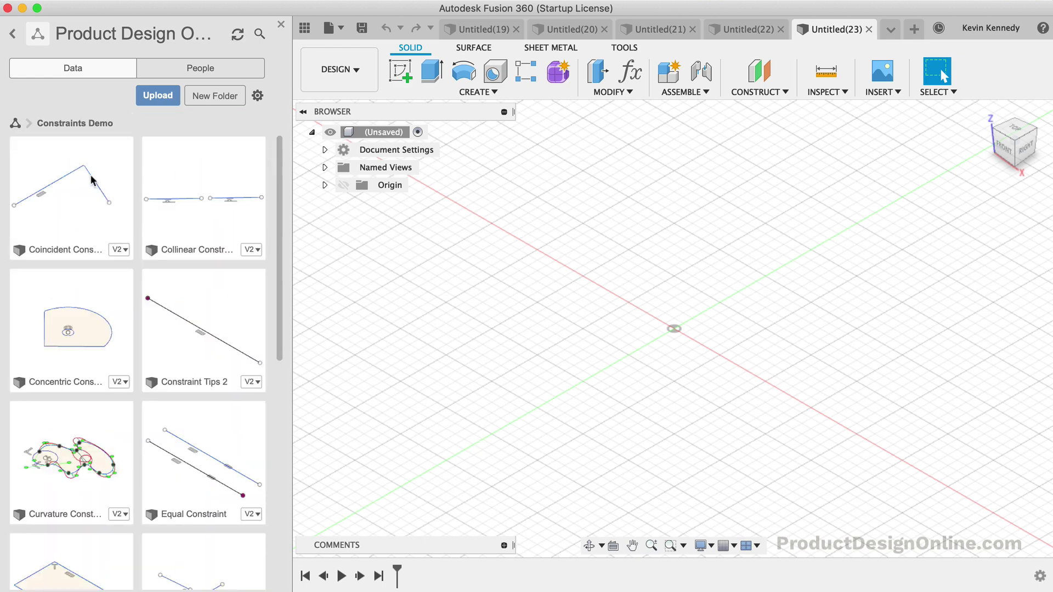
right_click(91, 179)
left_click(145, 184)
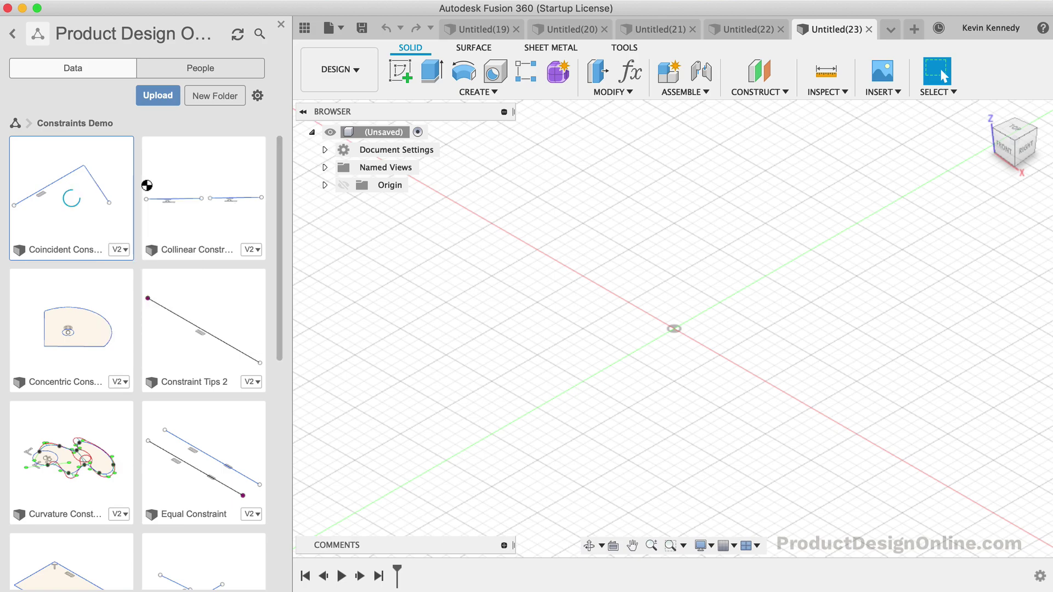
left_click(281, 24)
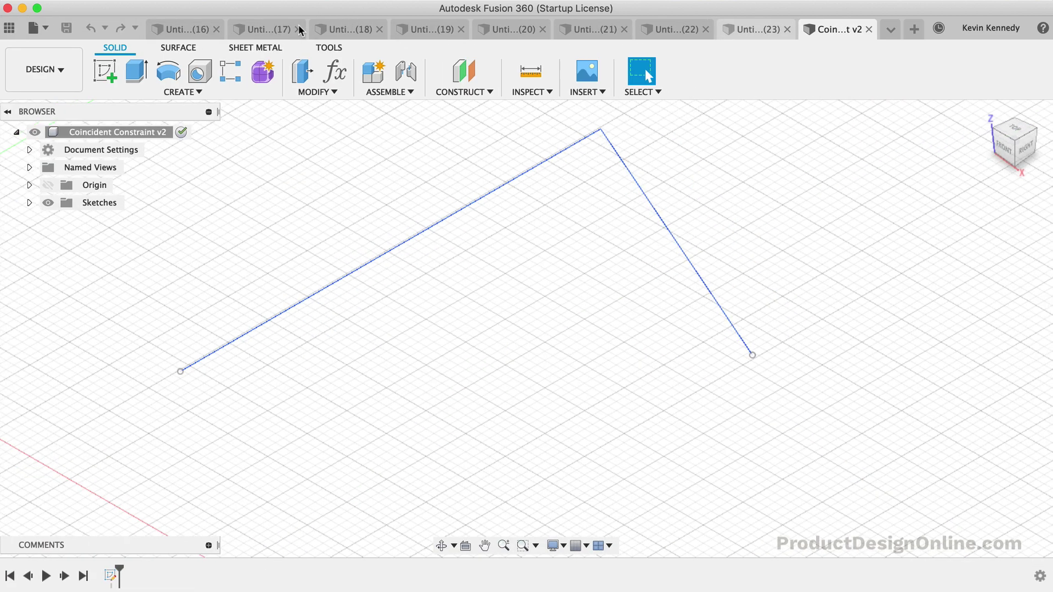
left_click(868, 29)
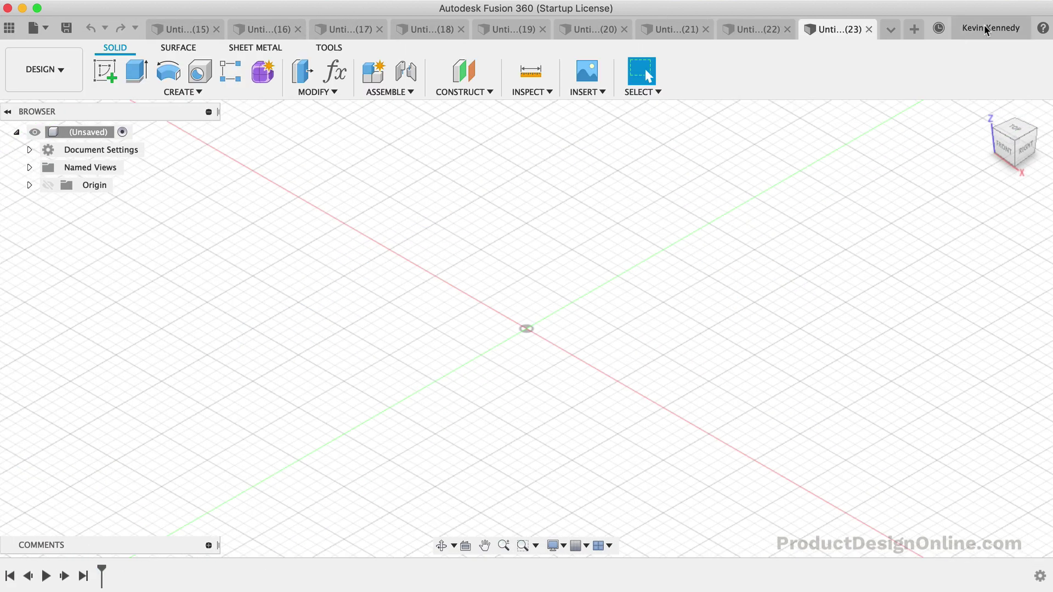
left_click(868, 29)
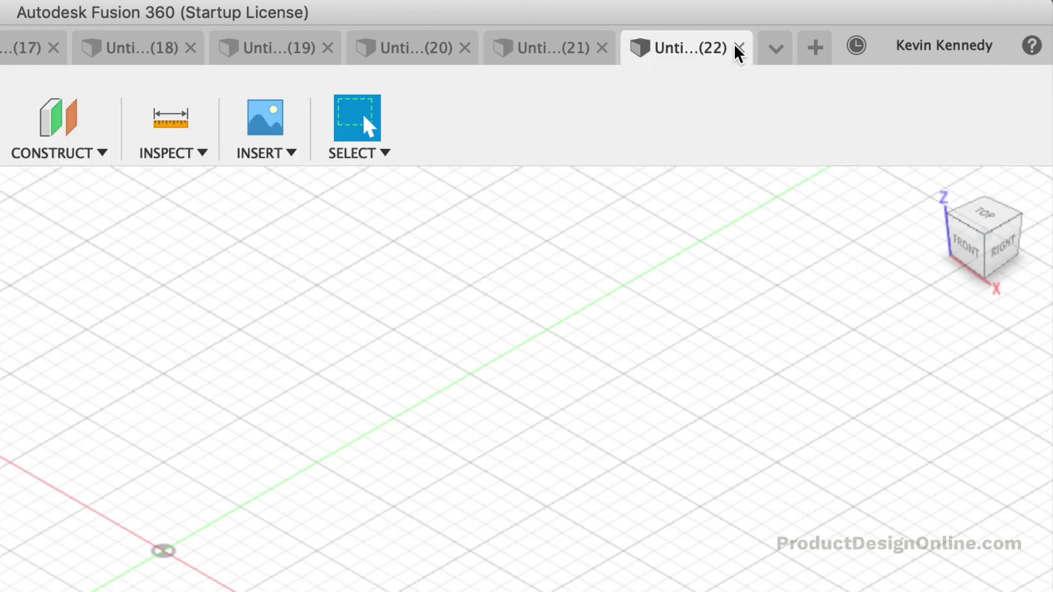
left_click(738, 47)
left_click(738, 47)
left_click(737, 47)
left_click(738, 47)
left_click(738, 47)
left_click(738, 47)
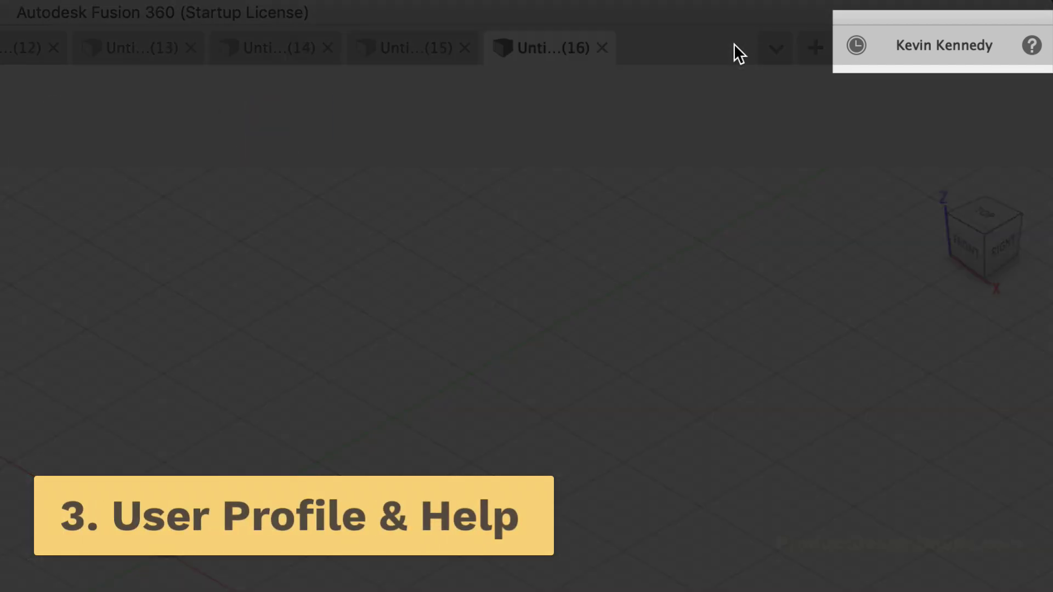
left_click(738, 48)
left_click(737, 47)
left_click(738, 47)
left_click(738, 47)
left_click(738, 47)
left_click(738, 47)
left_click(738, 47)
left_click(738, 47)
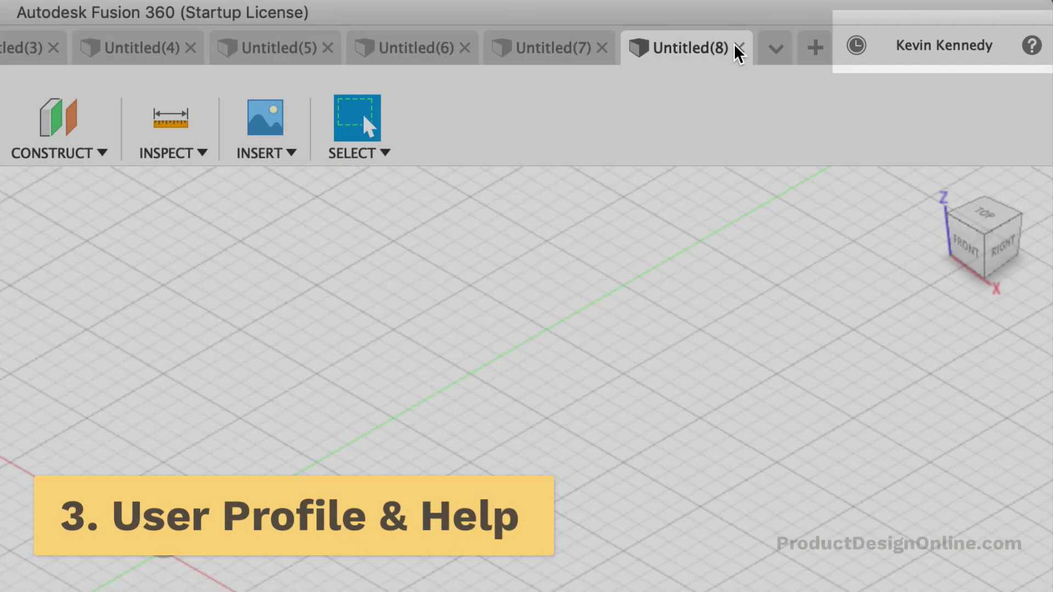
left_click(734, 46)
left_click(734, 46)
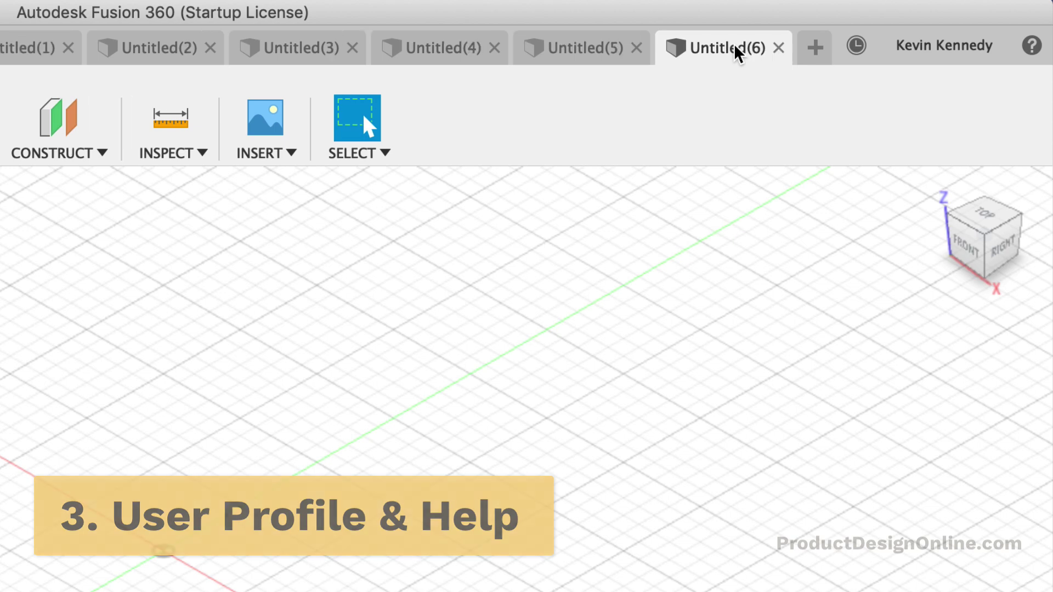
left_click(776, 47)
left_click(773, 46)
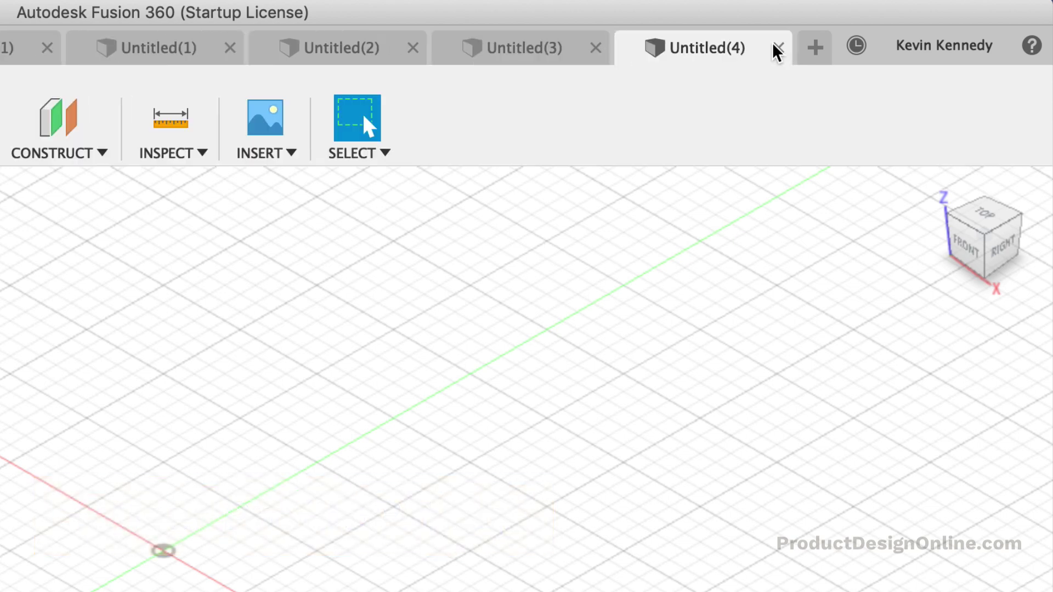
left_click(776, 47)
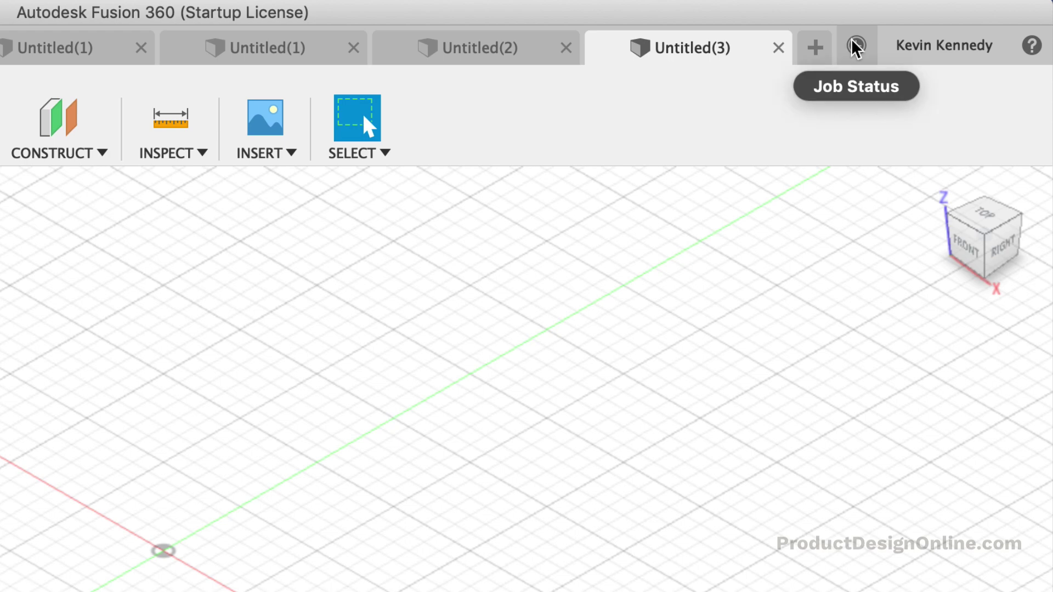
left_click(911, 43)
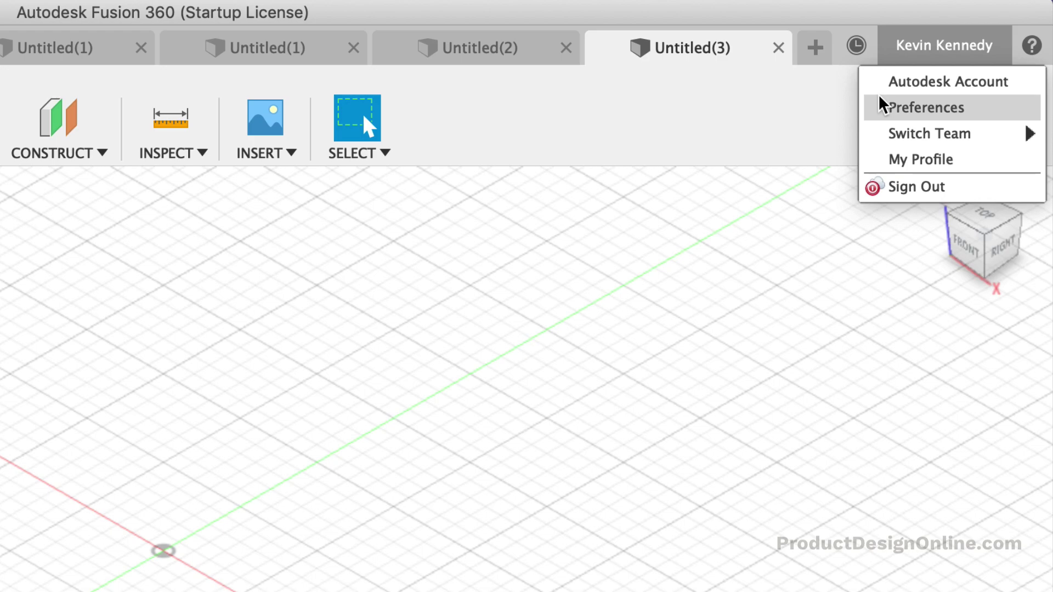
left_click(882, 107)
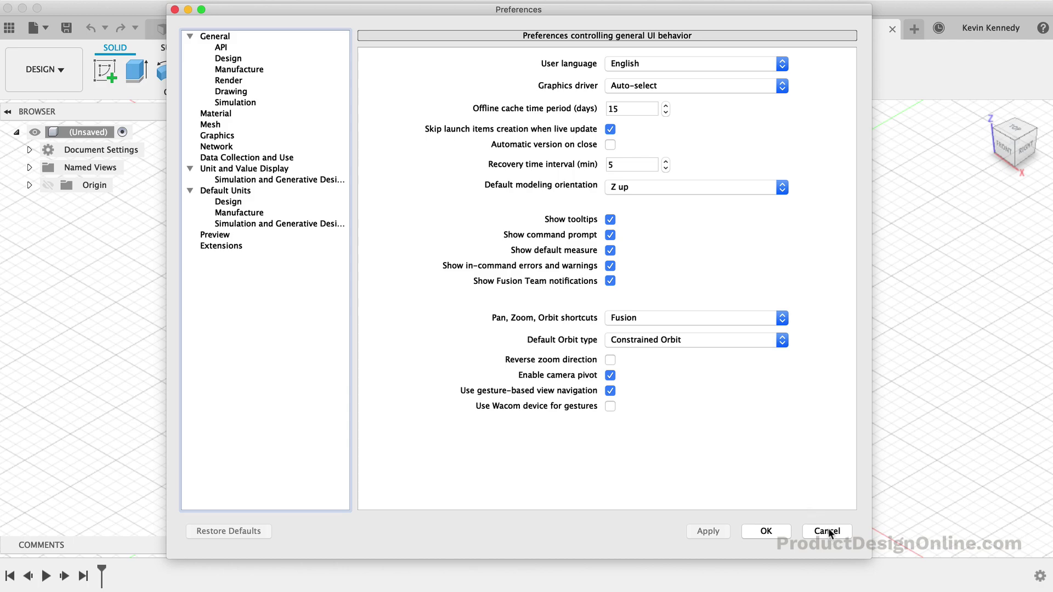
left_click(828, 531)
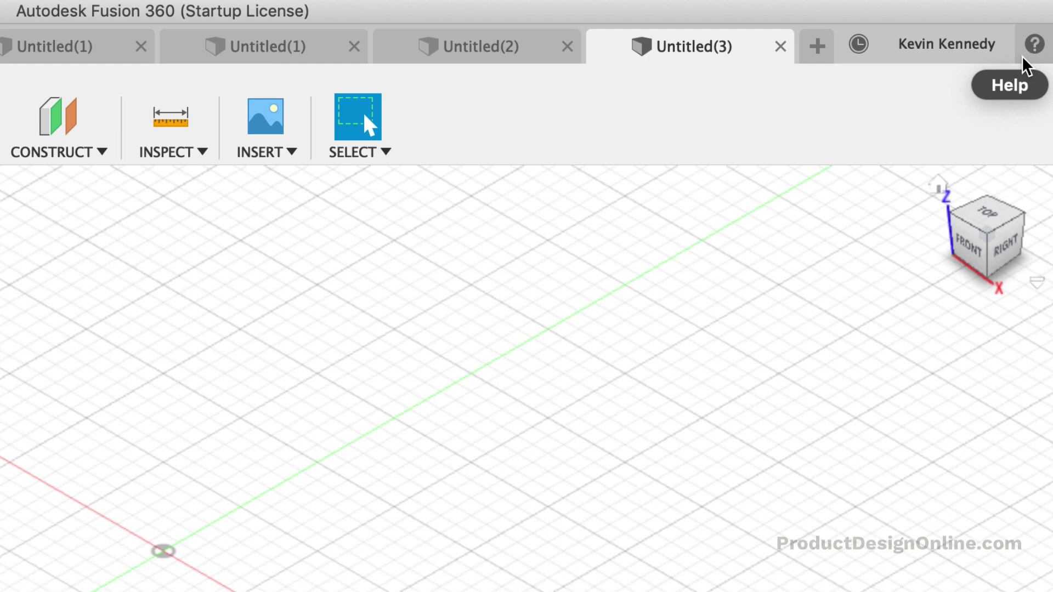
left_click(1033, 44)
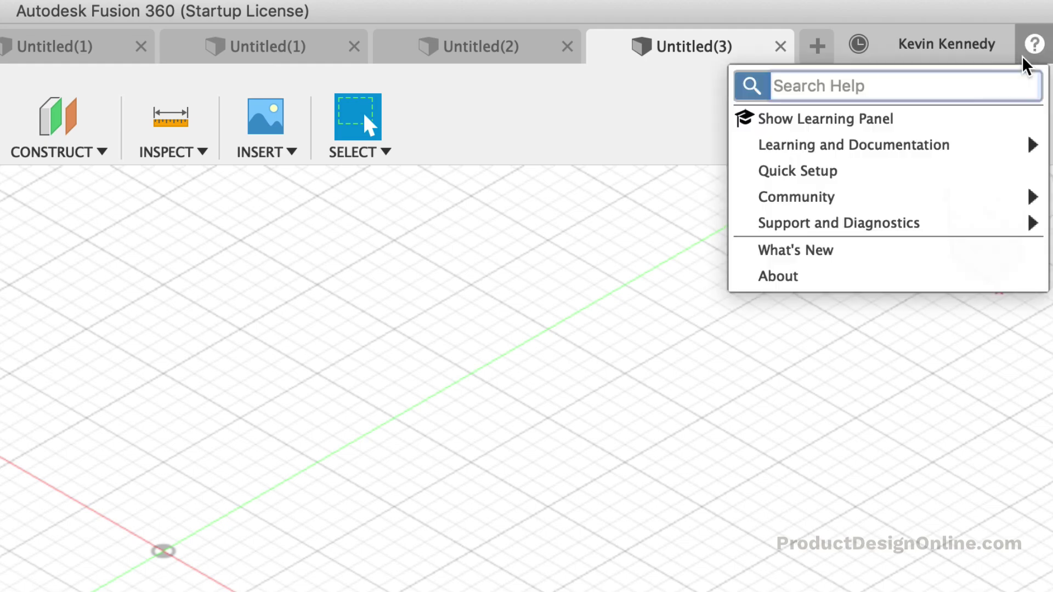
left_click(1021, 55)
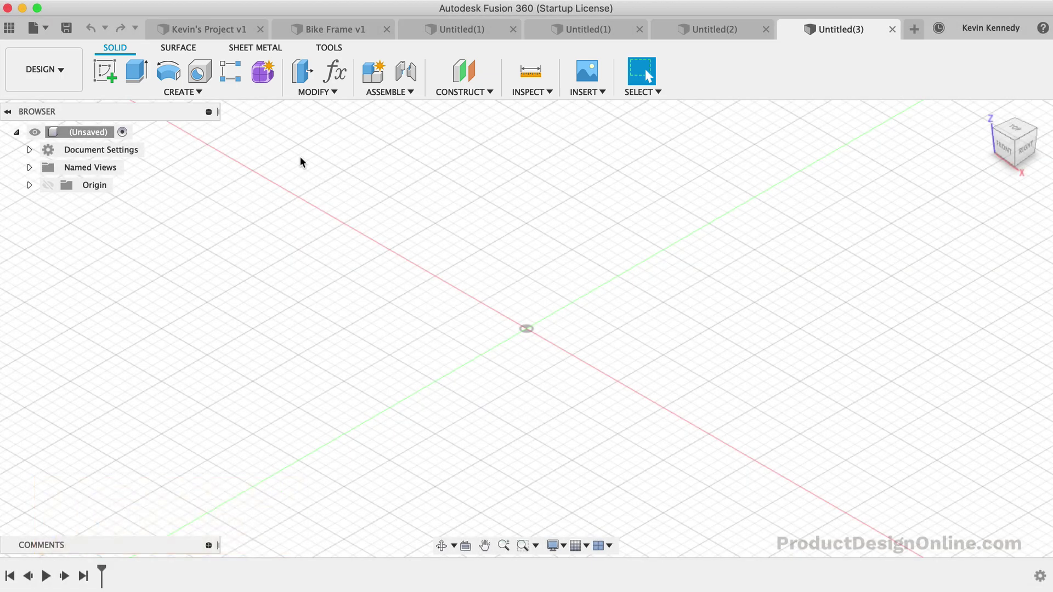
left_click(56, 85)
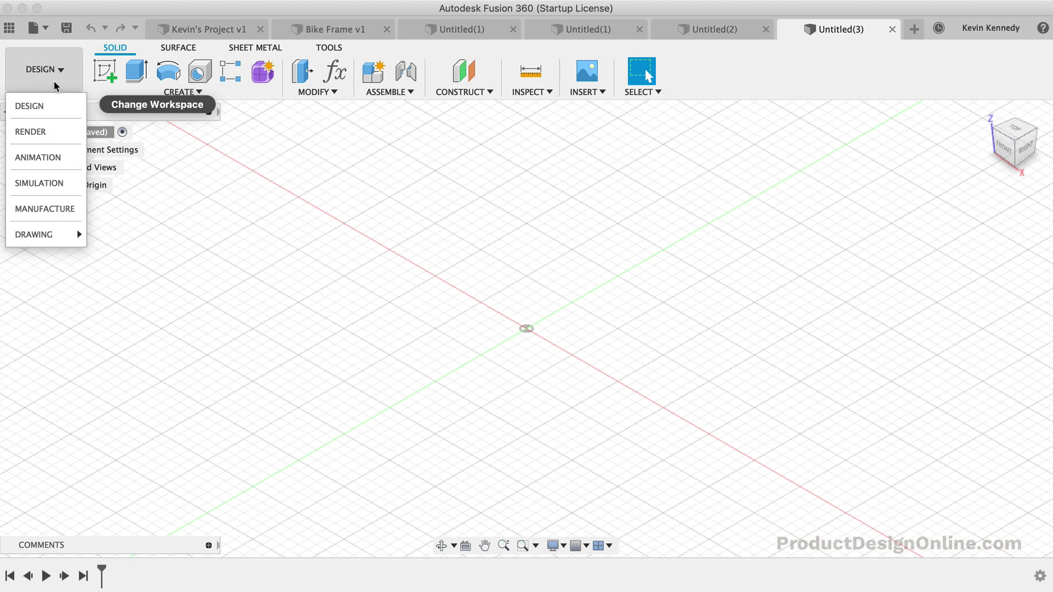
left_click(55, 83)
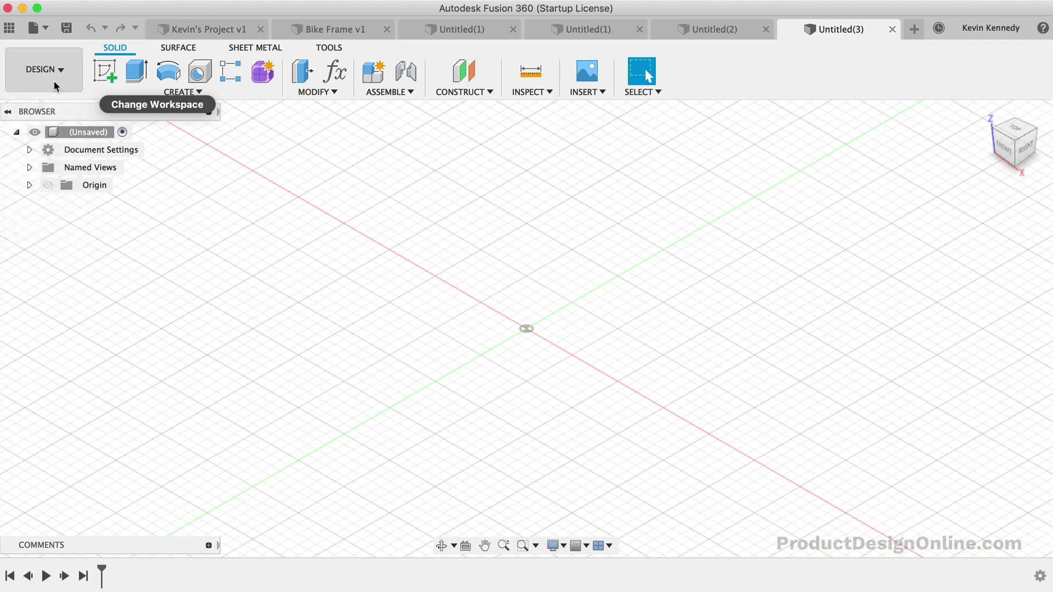
left_click(165, 49)
left_click(254, 49)
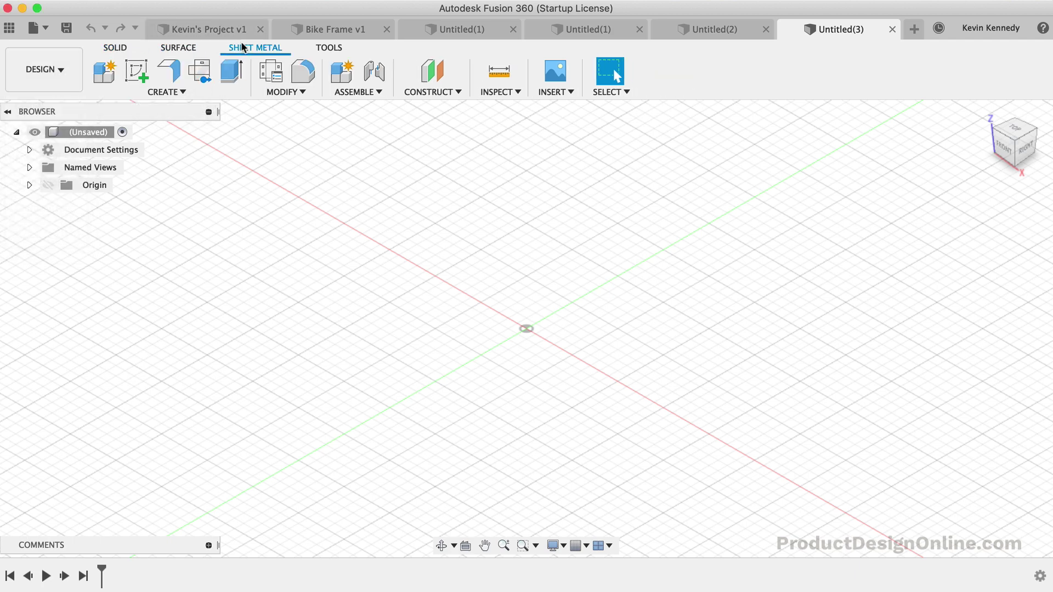
left_click(324, 48)
left_click(241, 49)
left_click(171, 49)
left_click(110, 48)
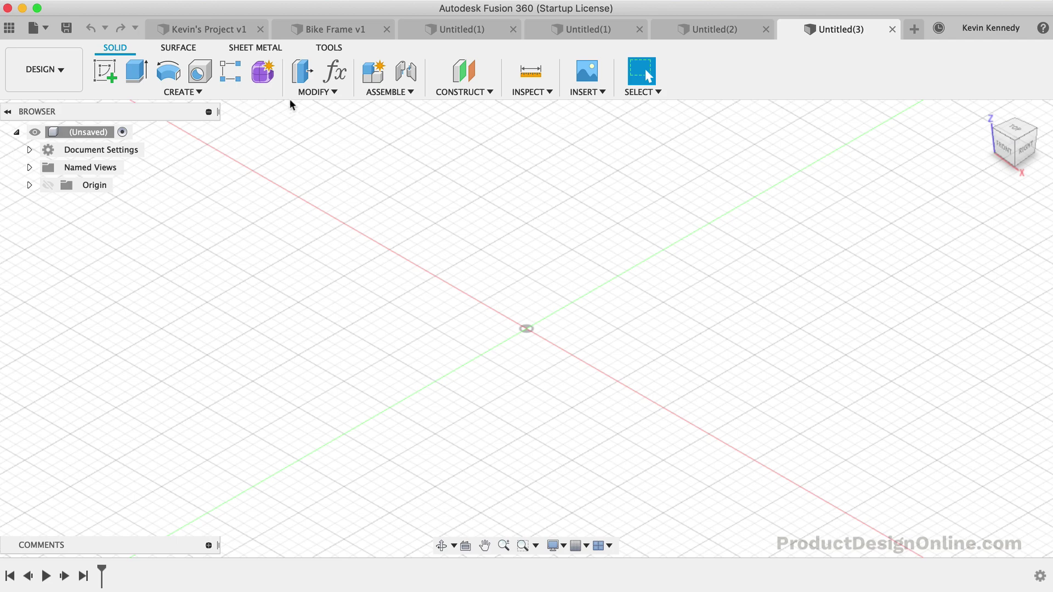
Switch to the Bike Frame v1 design and toggle FRAME - CARBON's visibility off and back on.
left_click(329, 30)
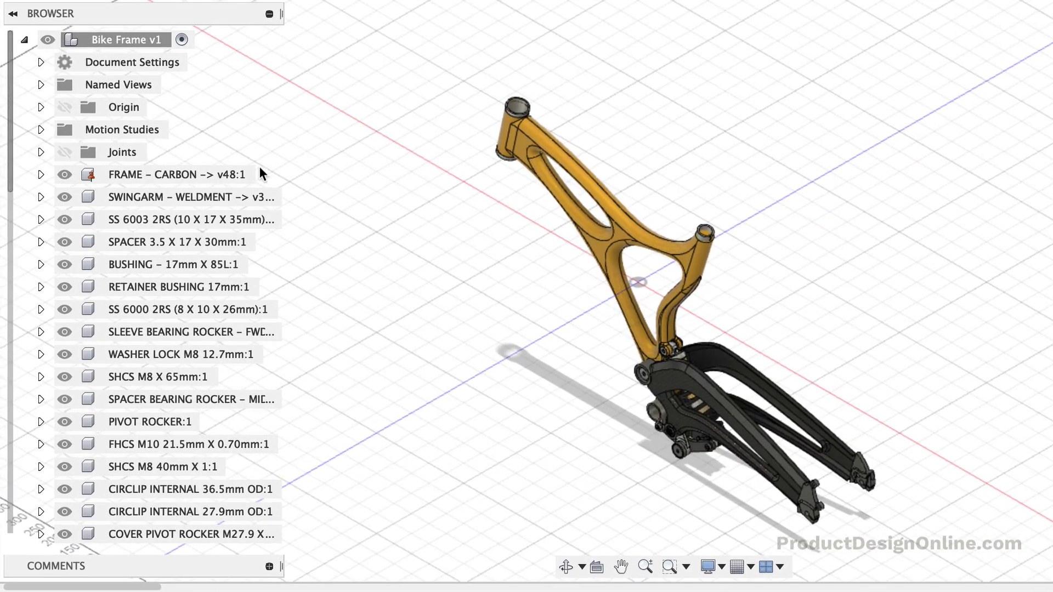
left_click(59, 216)
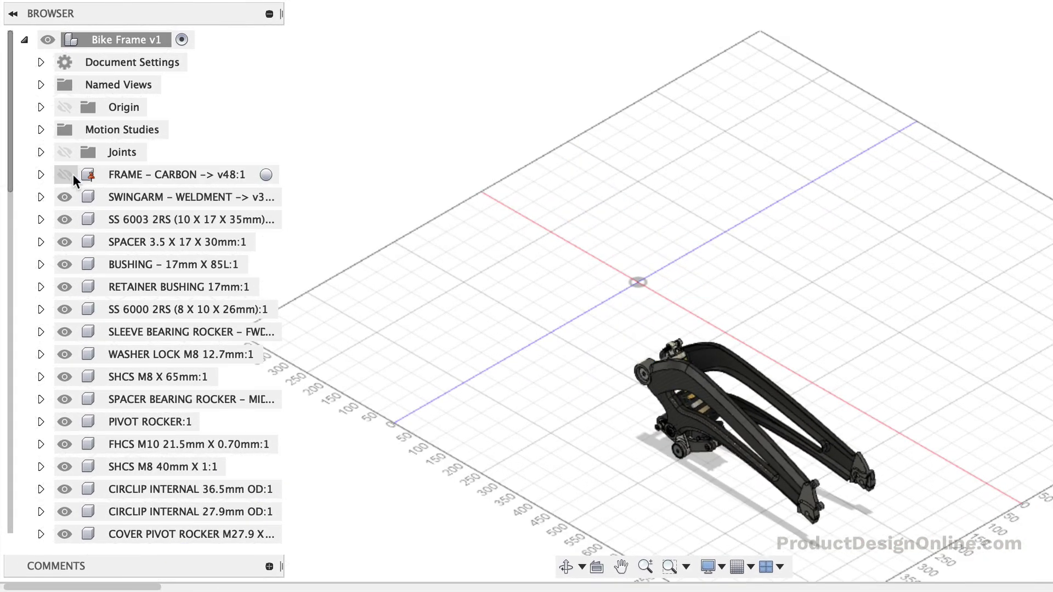
left_click(74, 174)
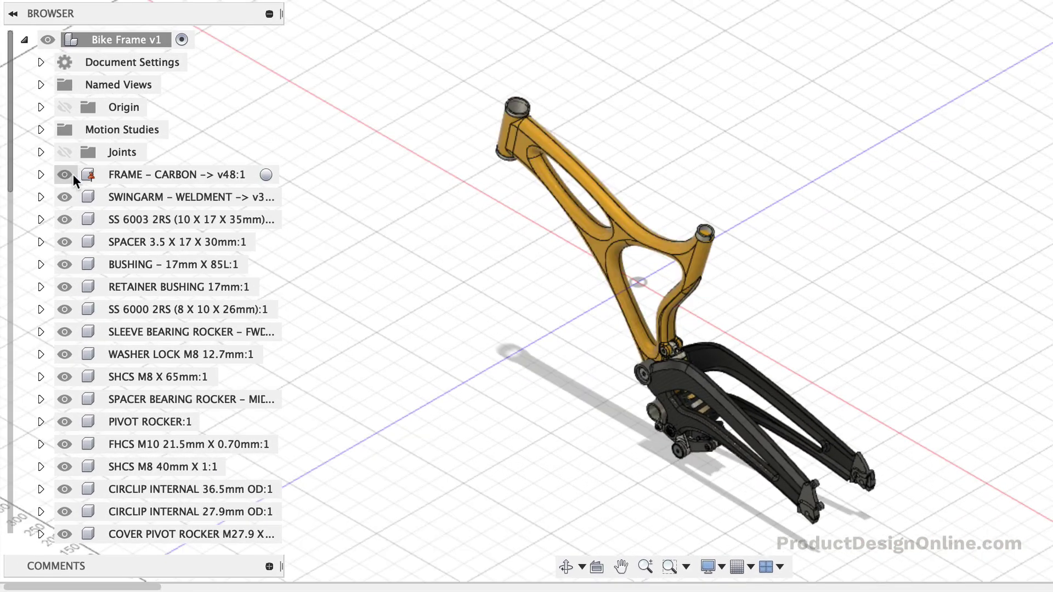
Check in Document Settings that the active units are mm, cancelling without changes.
left_click(41, 63)
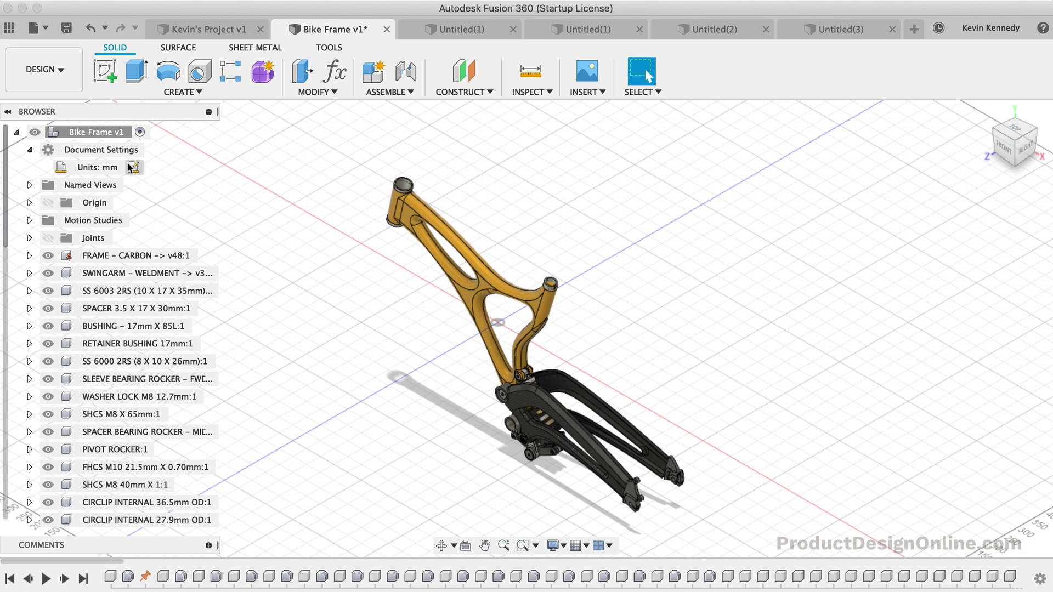
left_click(133, 167)
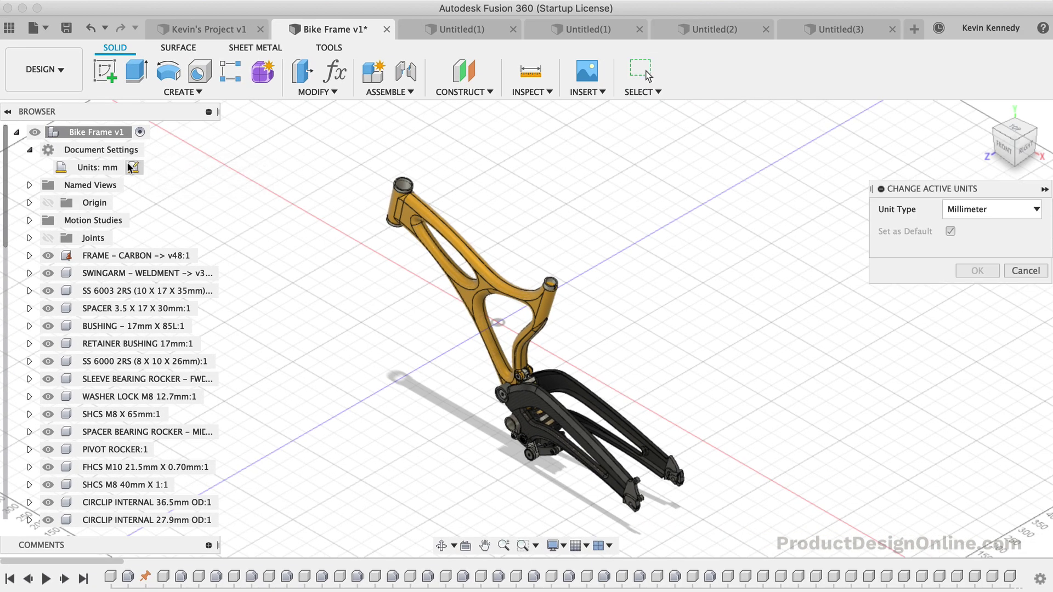
left_click(1023, 270)
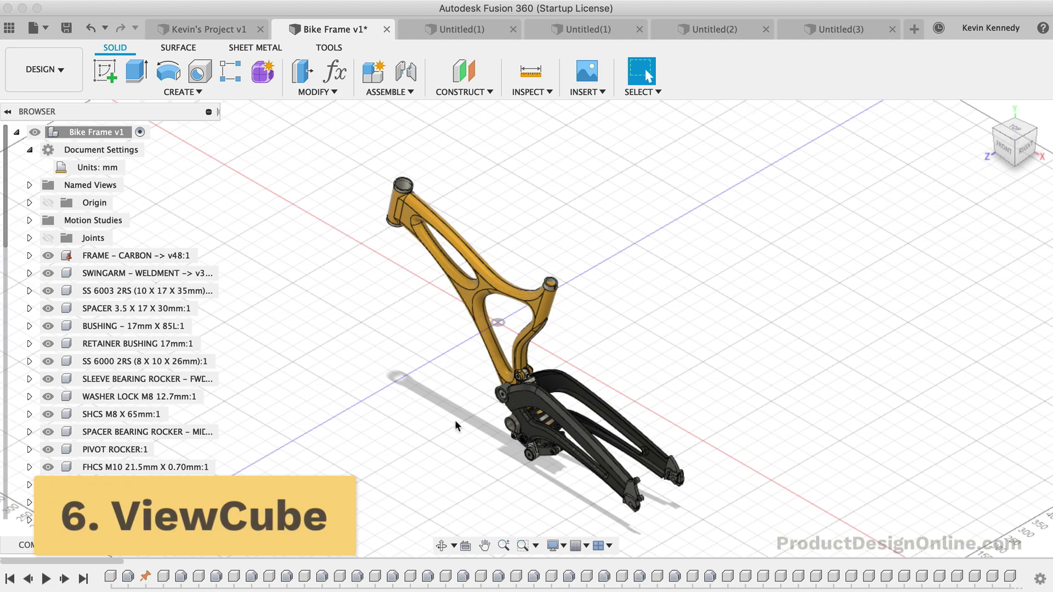
scroll(455, 420, "up", 5)
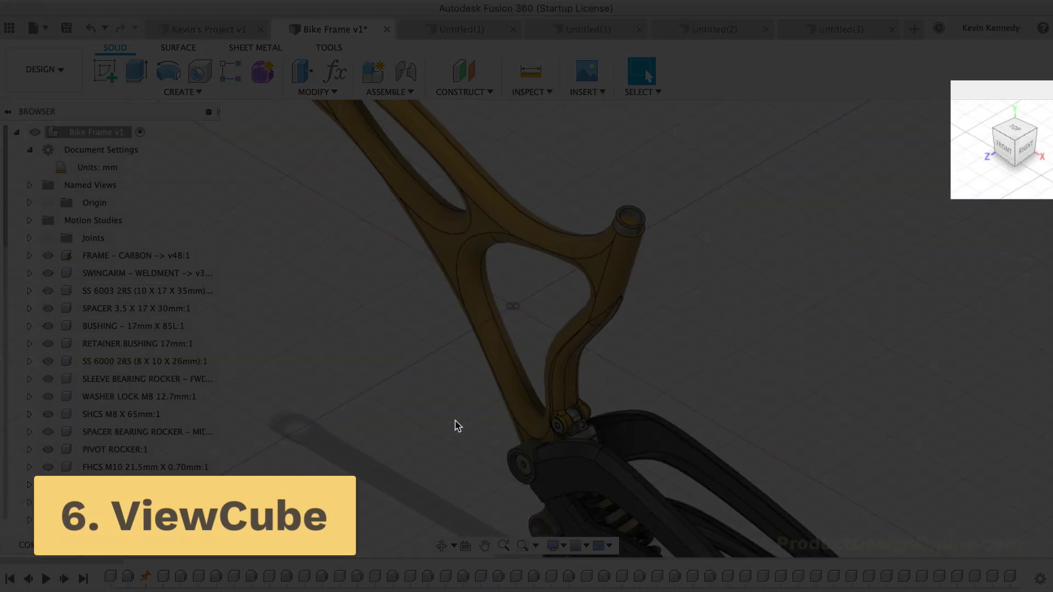
scroll(454, 425, "up", 5)
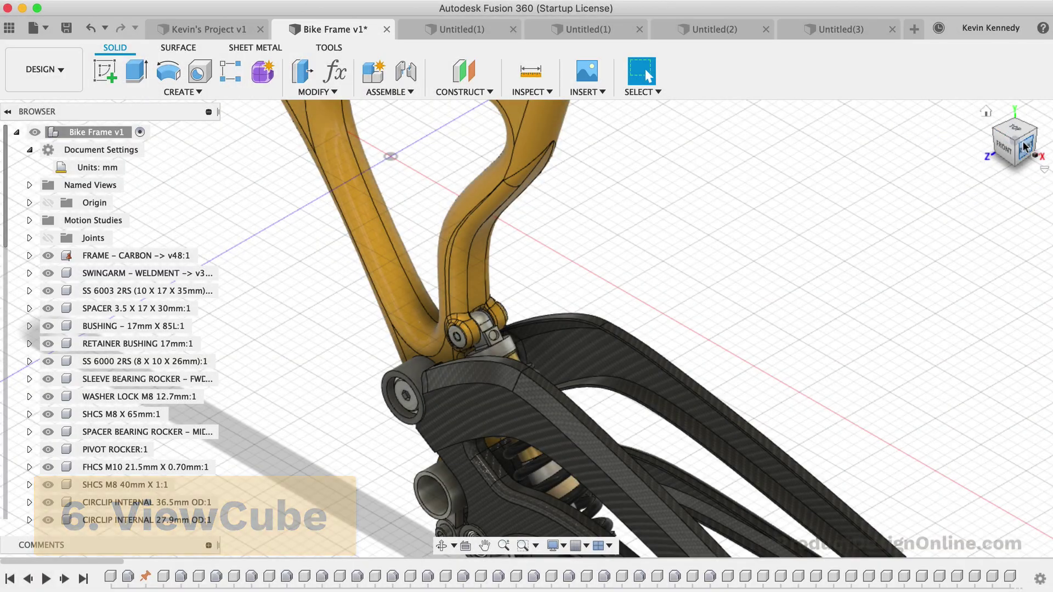
left_click(1023, 144)
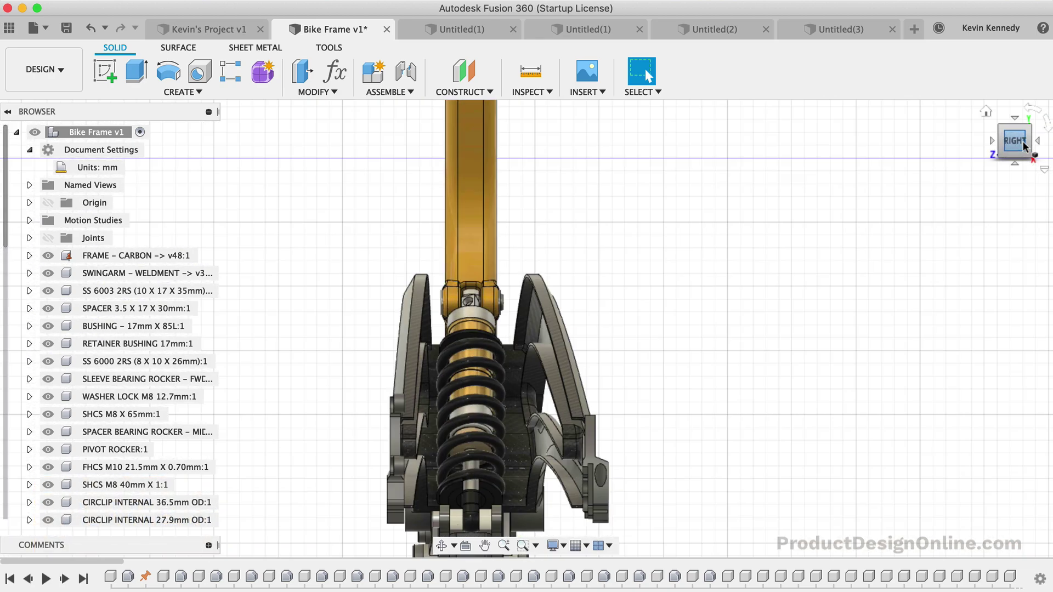
left_click(1038, 143)
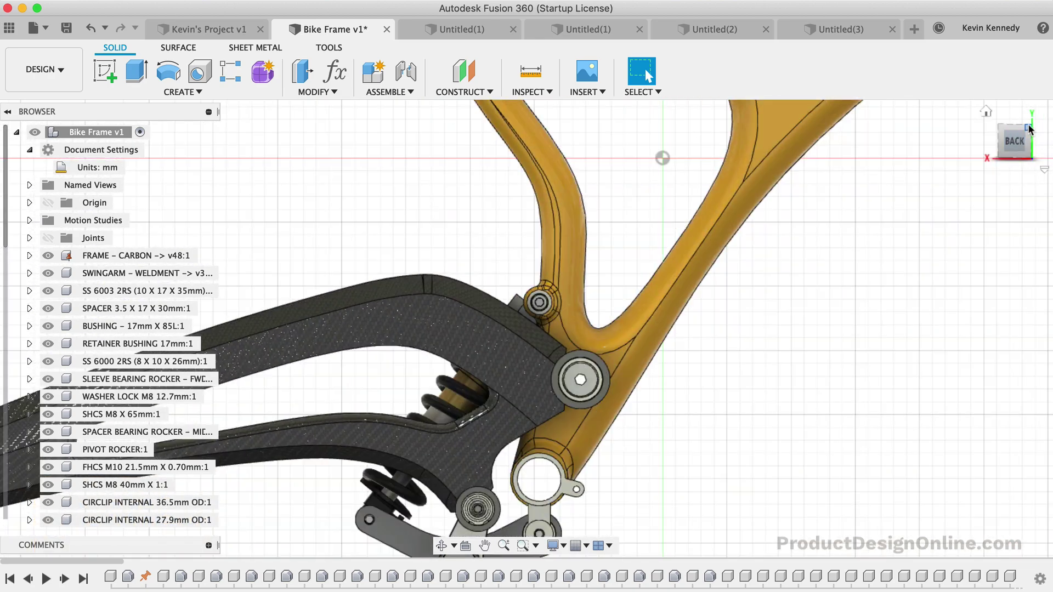
left_click(1026, 127)
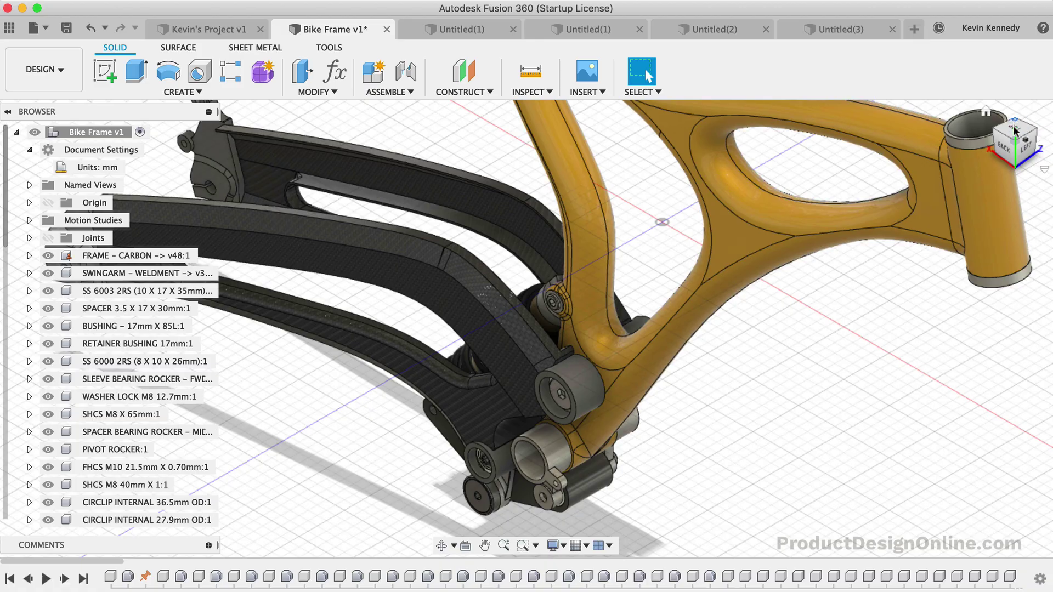
left_click(1016, 132)
left_click_drag(1015, 142, 1002, 81)
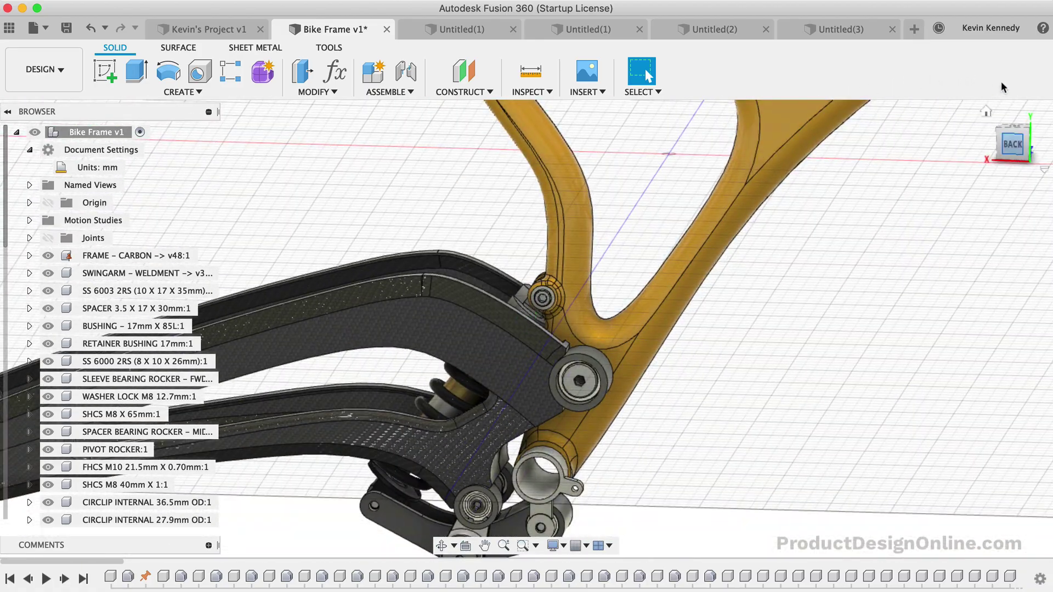
left_click(986, 114)
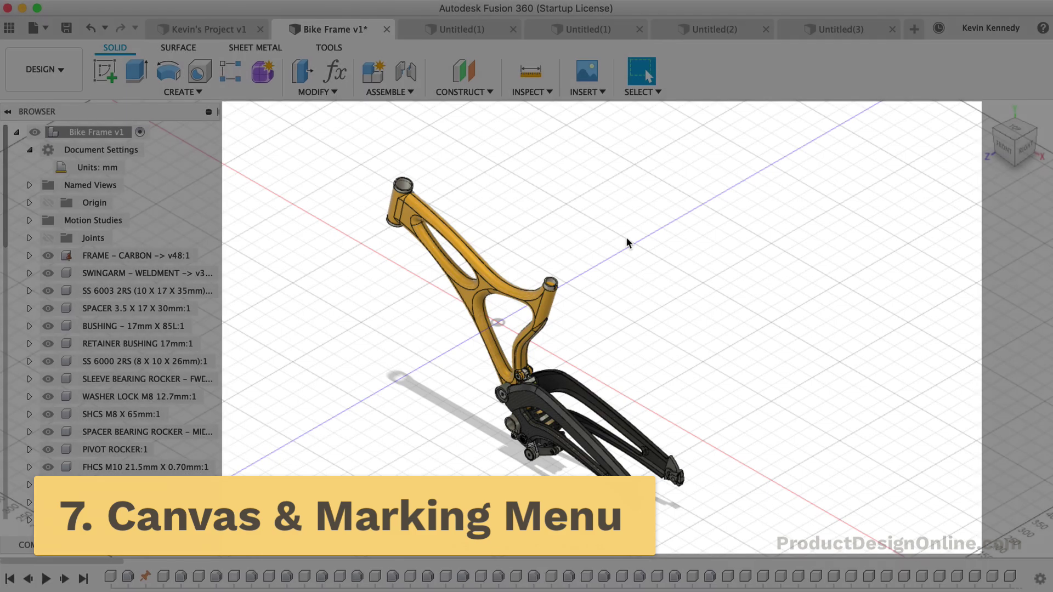
Launch Press Pull on the bike frame from the canvas right-click marking menu.
right_click(626, 239)
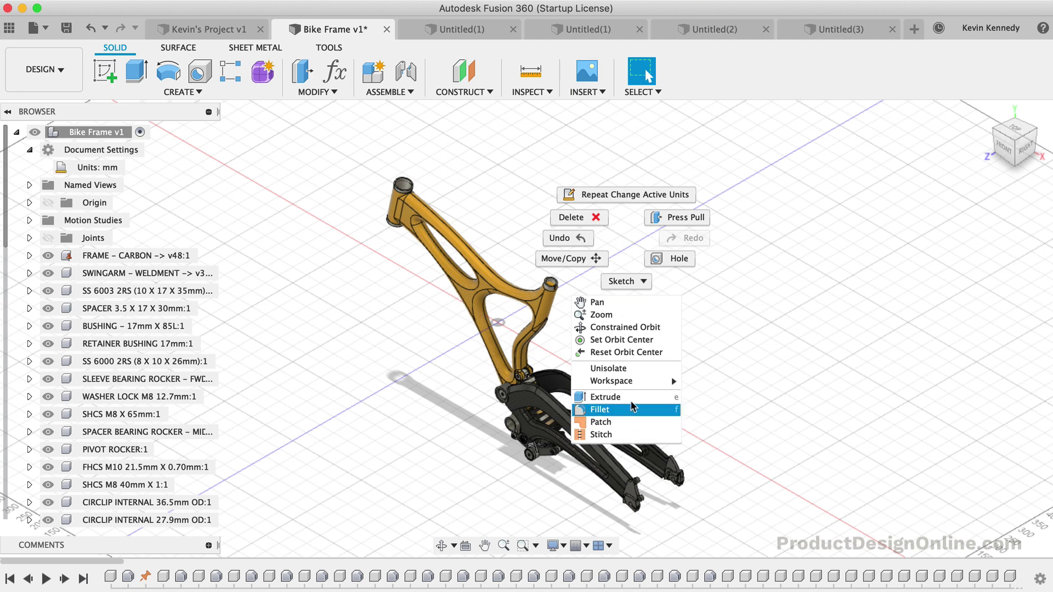
mouse_move(634, 382)
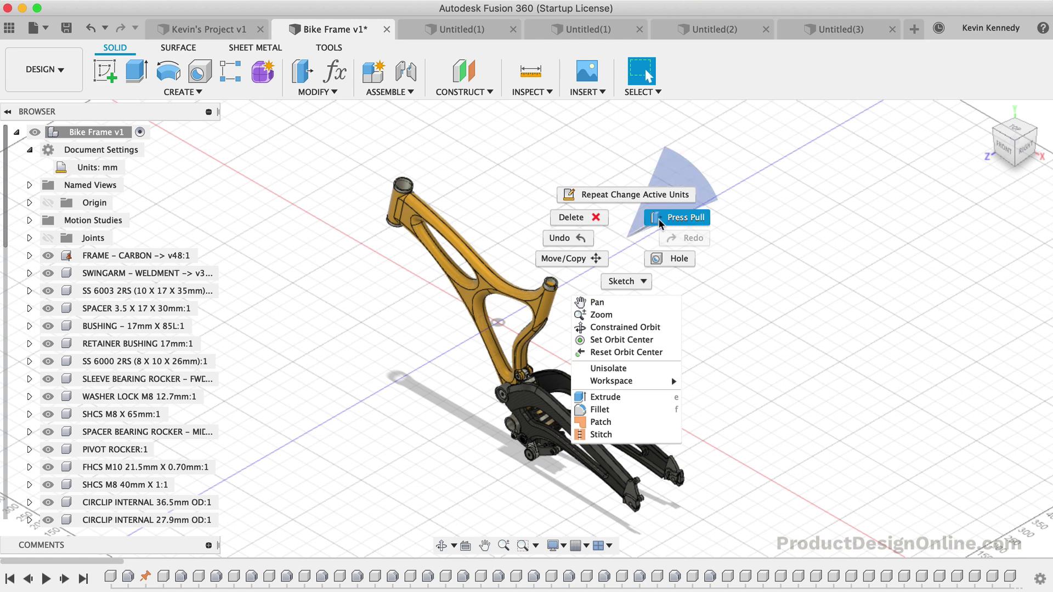
right_click_drag(629, 231, 755, 165)
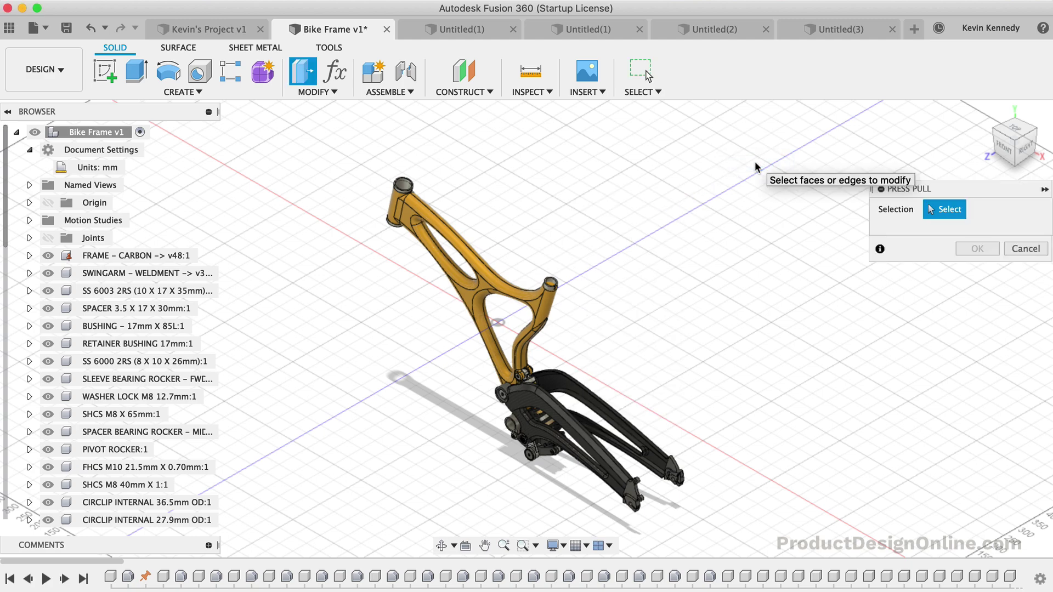
left_click_drag(903, 189, 700, 193)
left_click(821, 279)
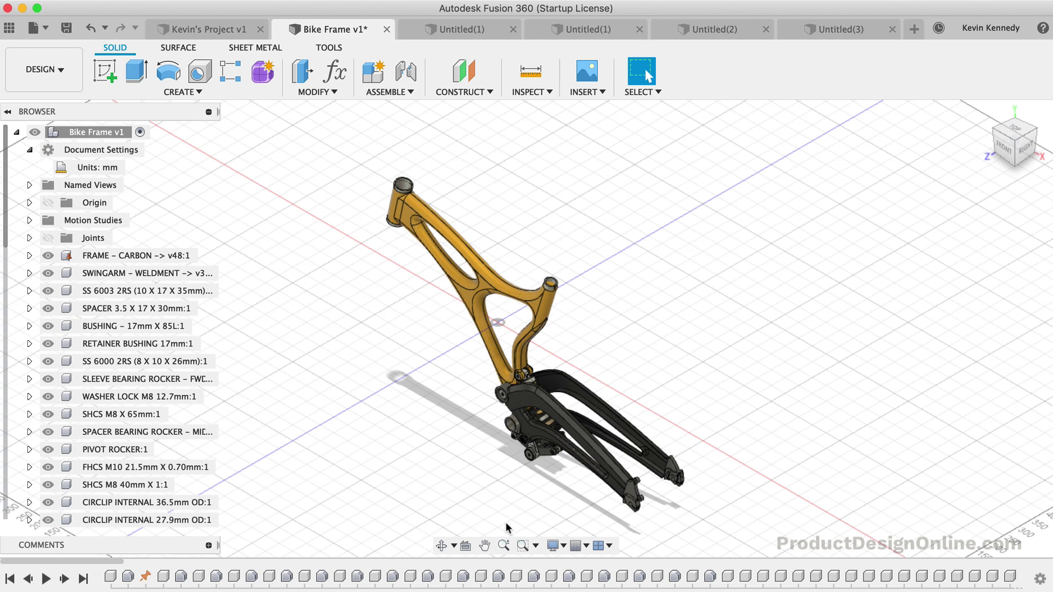
left_click(553, 546)
mouse_move(581, 418)
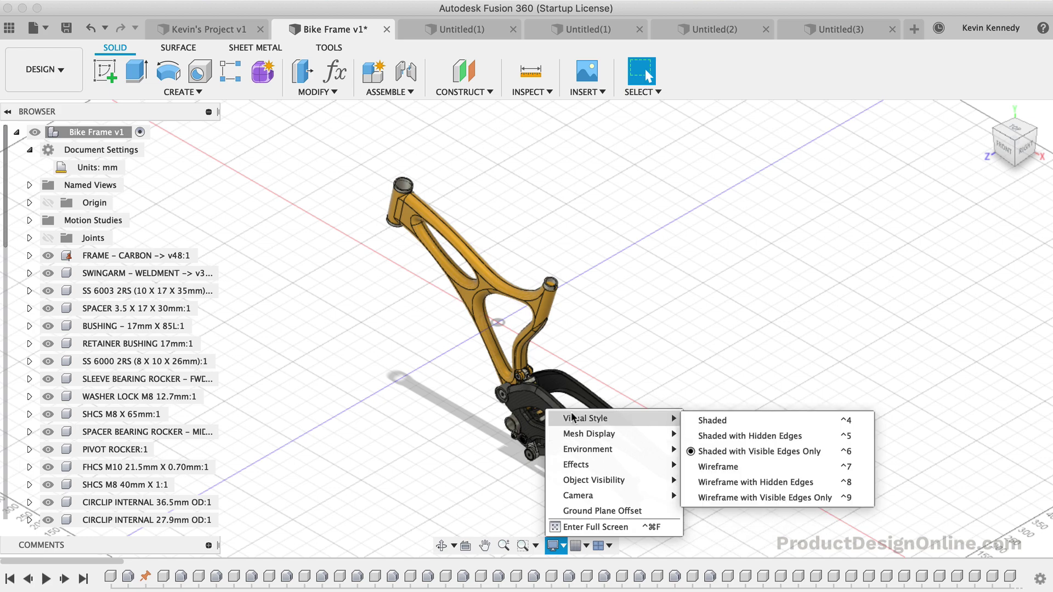
left_click(715, 425)
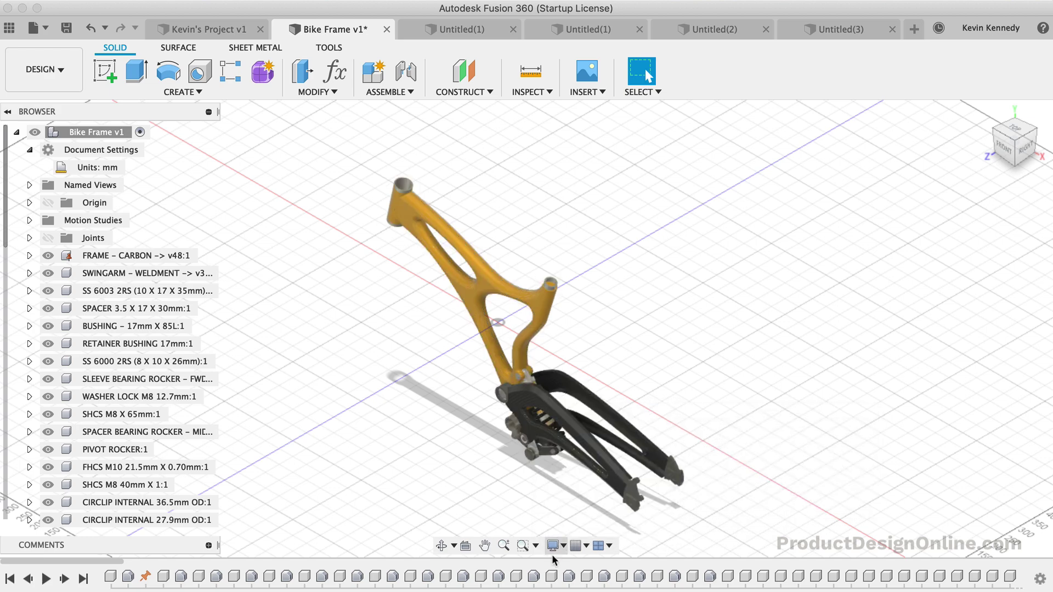
left_click(579, 552)
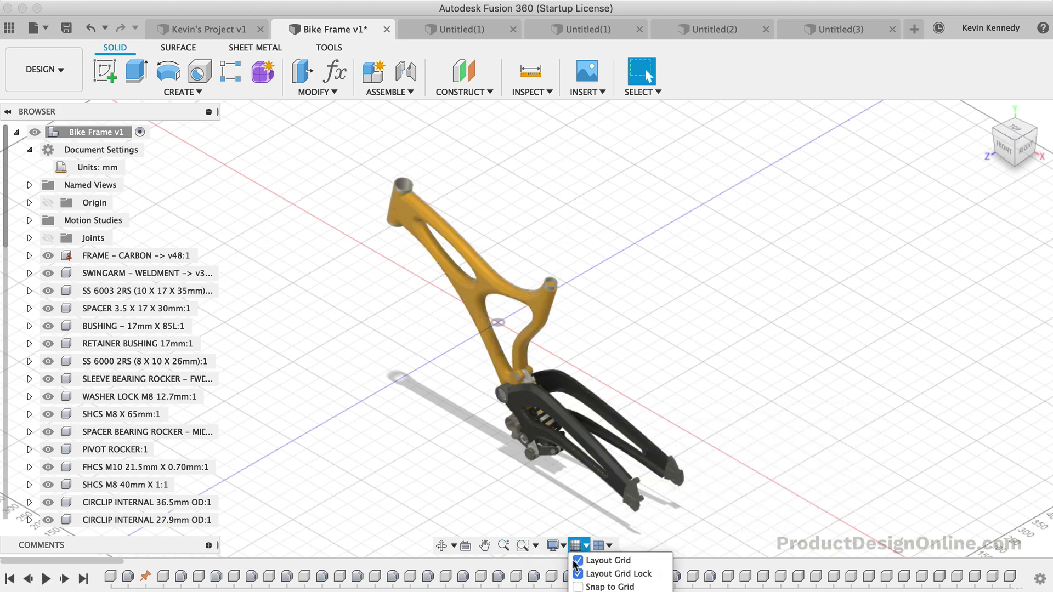
left_click(578, 562)
left_click(578, 561)
left_click(605, 545)
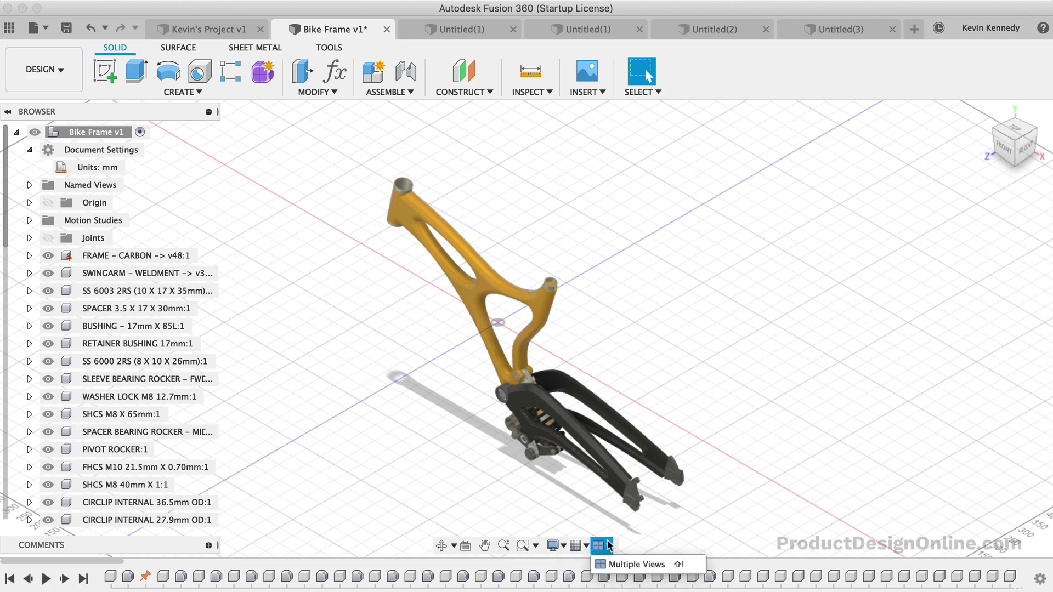
left_click(621, 564)
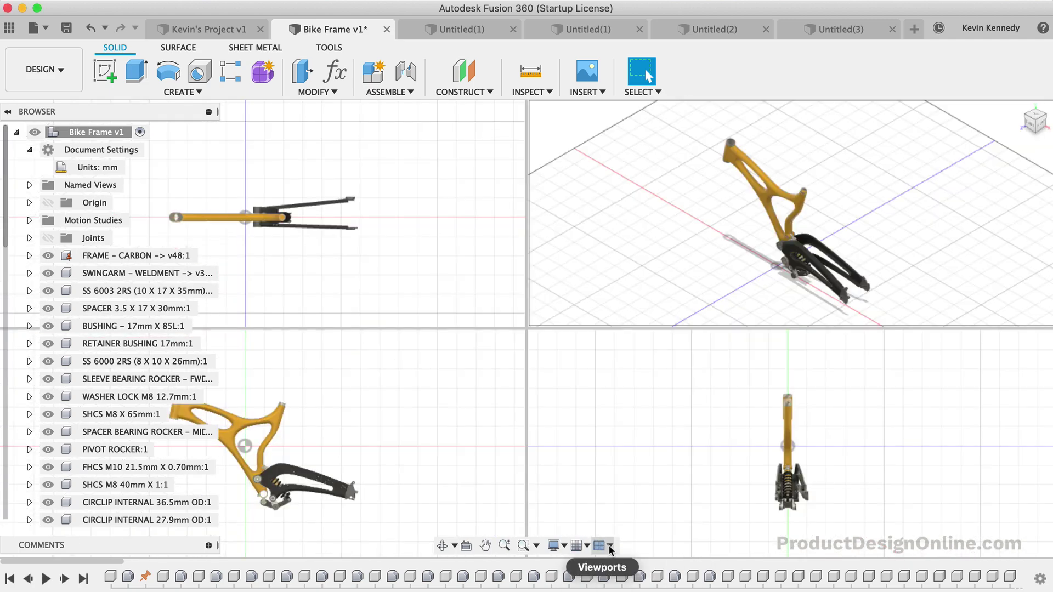
left_click(601, 545)
left_click(616, 578)
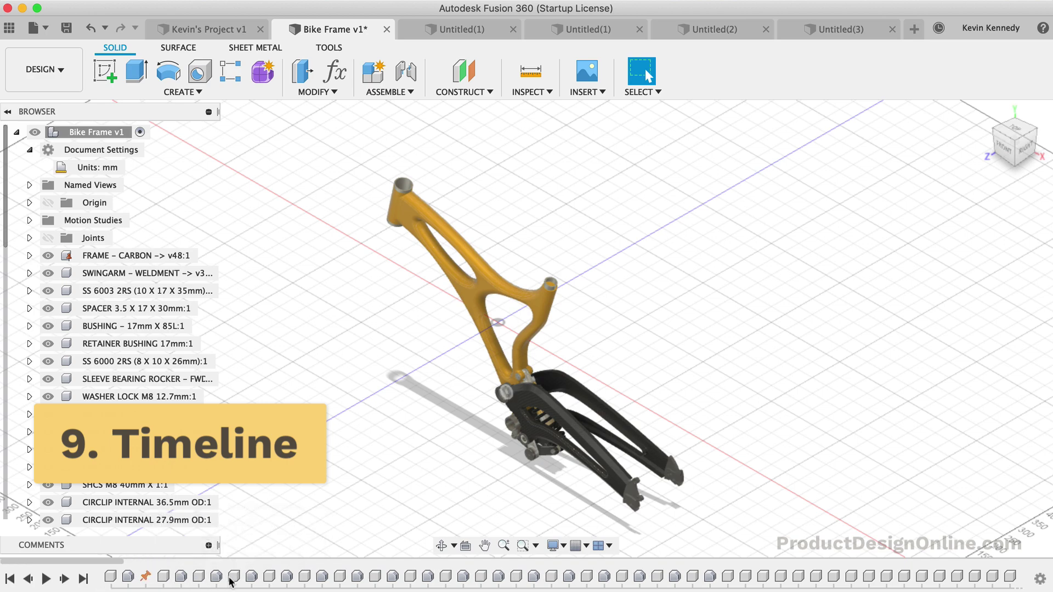
left_click(46, 579)
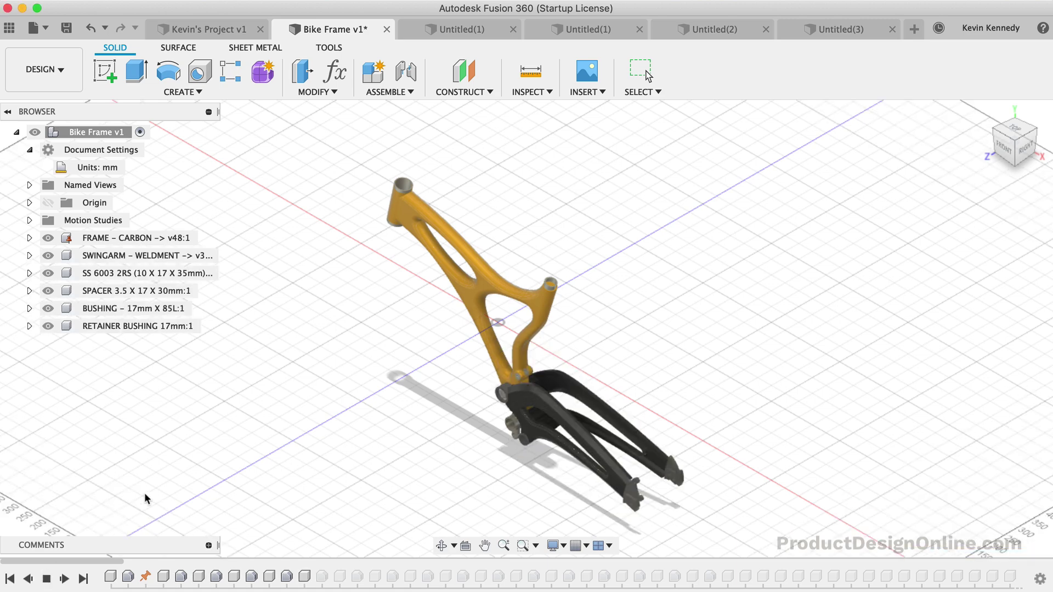
left_click(47, 579)
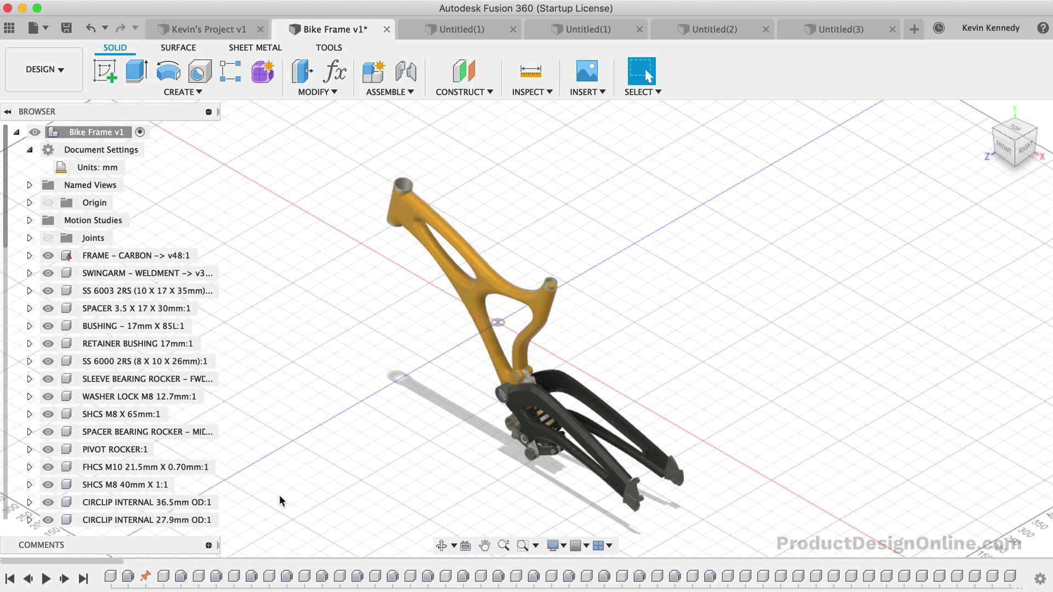
Orbit the bike frame to a right-side view and zoom in close on the rear shock spring.
scroll(481, 432, "up", 5)
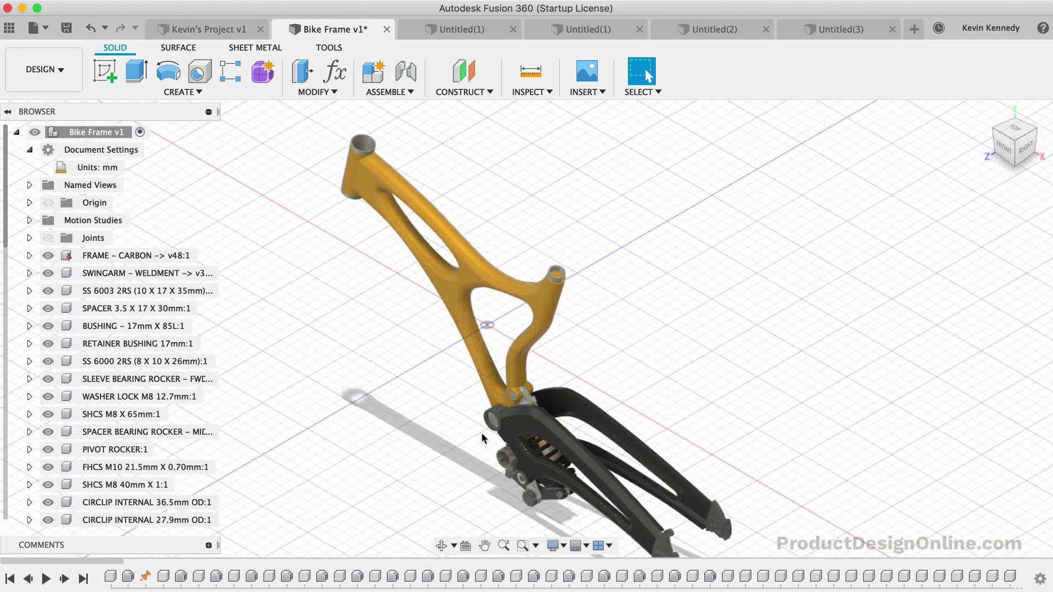
left_click(442, 545)
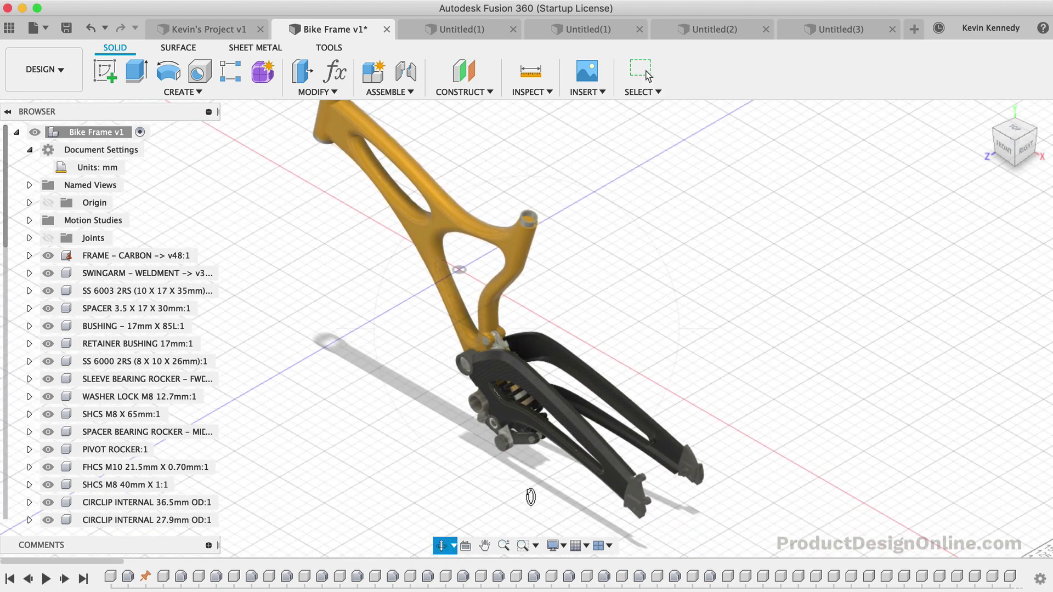
left_click_drag(471, 510, 414, 466)
left_click_drag(595, 345, 573, 346)
scroll(510, 423, "up", 8)
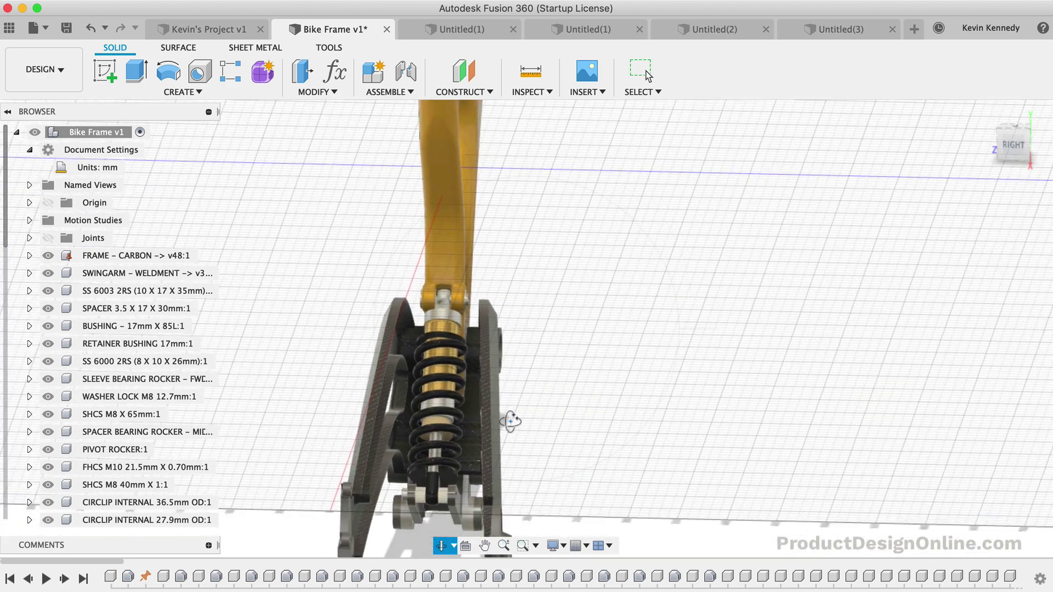
scroll(510, 424, "up", 6)
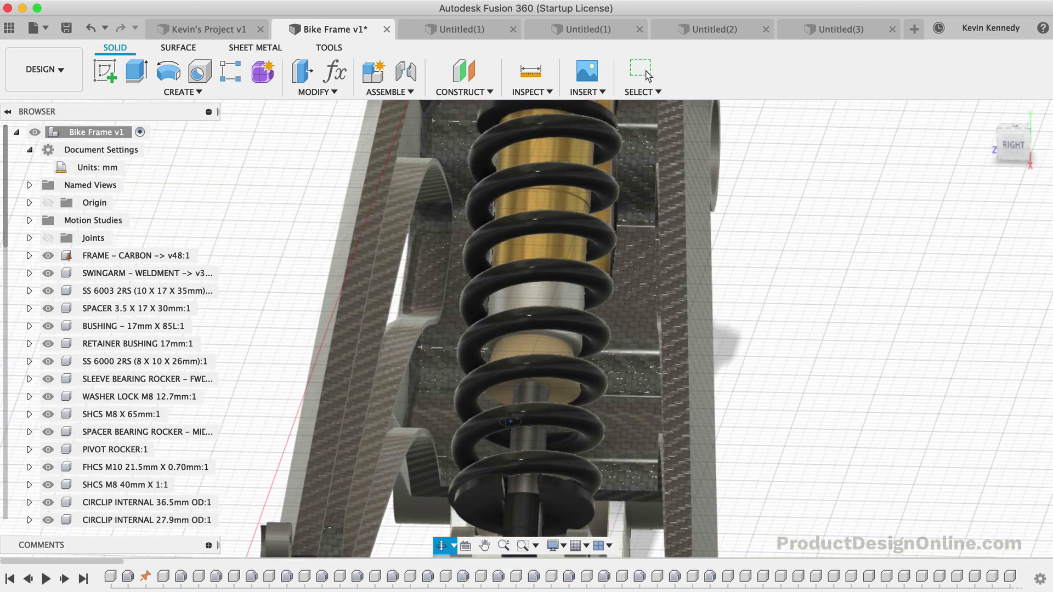
scroll(509, 421, "down", 3)
scroll(509, 421, "up", 3)
scroll(510, 421, "up", 2)
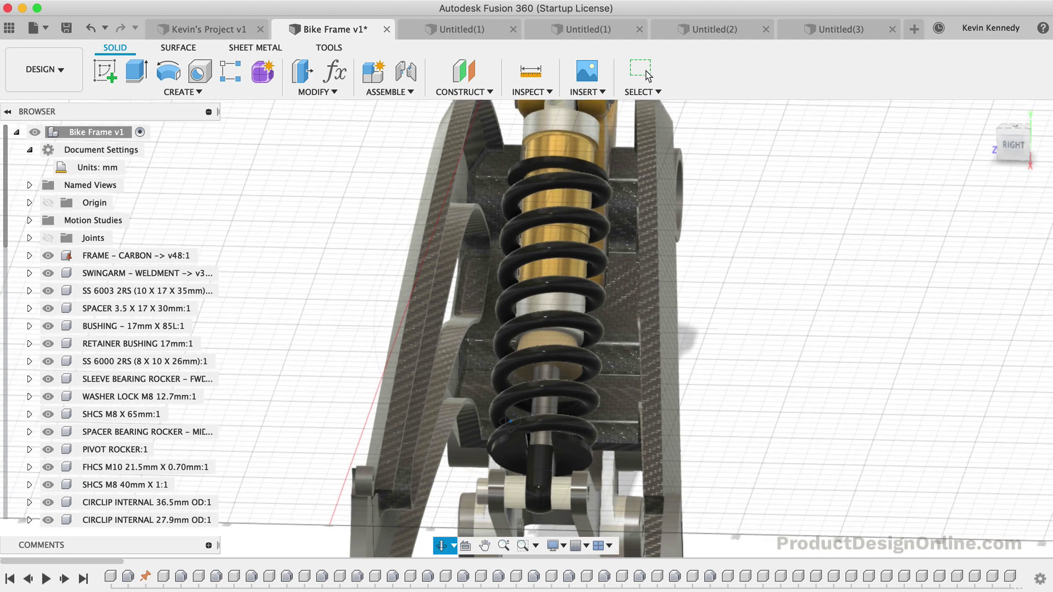
key("Escape")
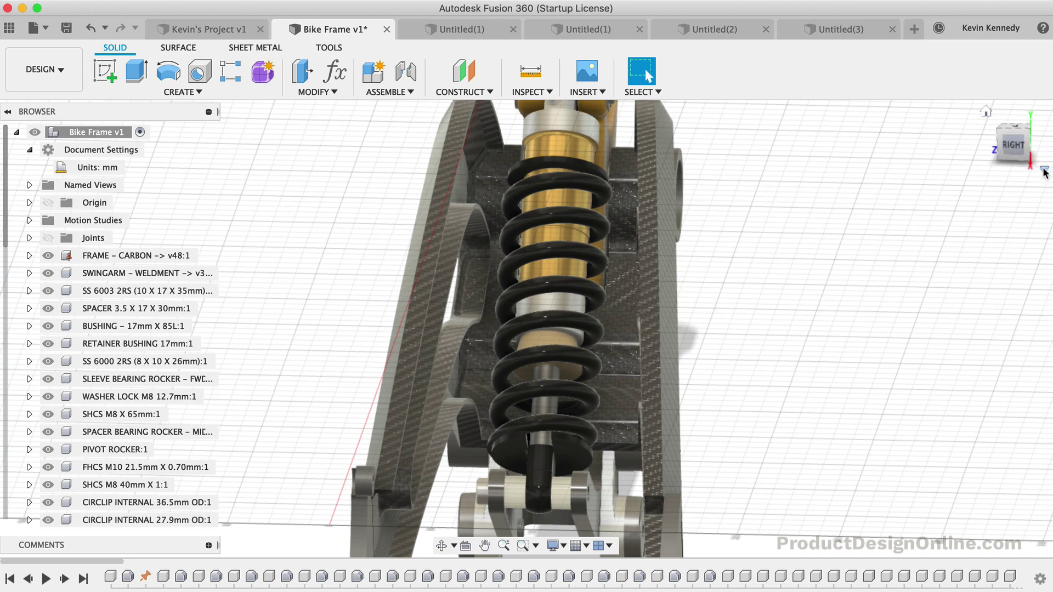
Save the rear-shock close-up as Home at Fixed Distance, then orbit away and return Home to verify.
left_click(1045, 174)
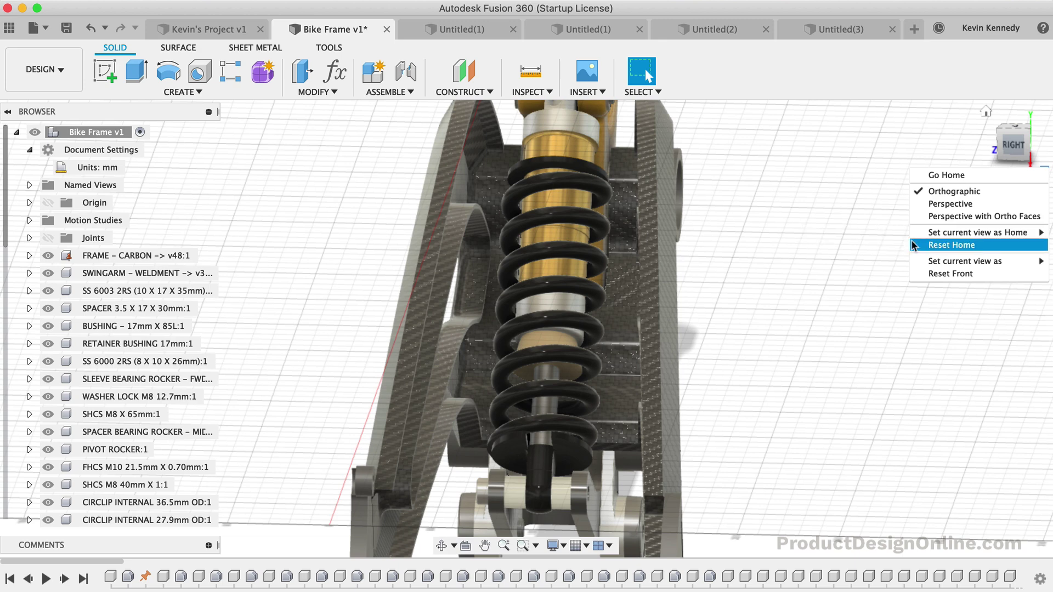
mouse_move(938, 235)
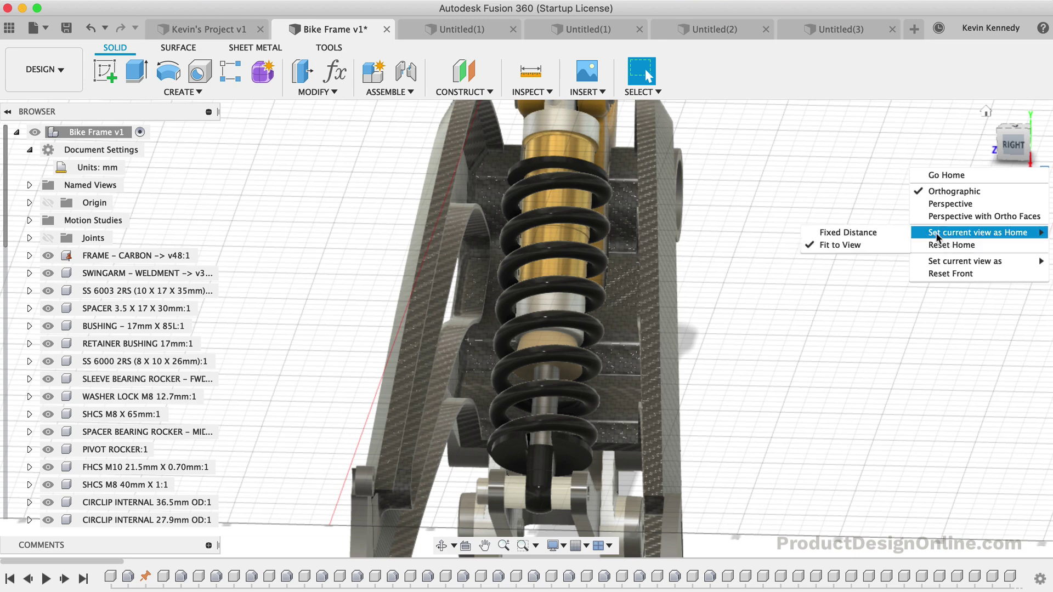
left_click(883, 232)
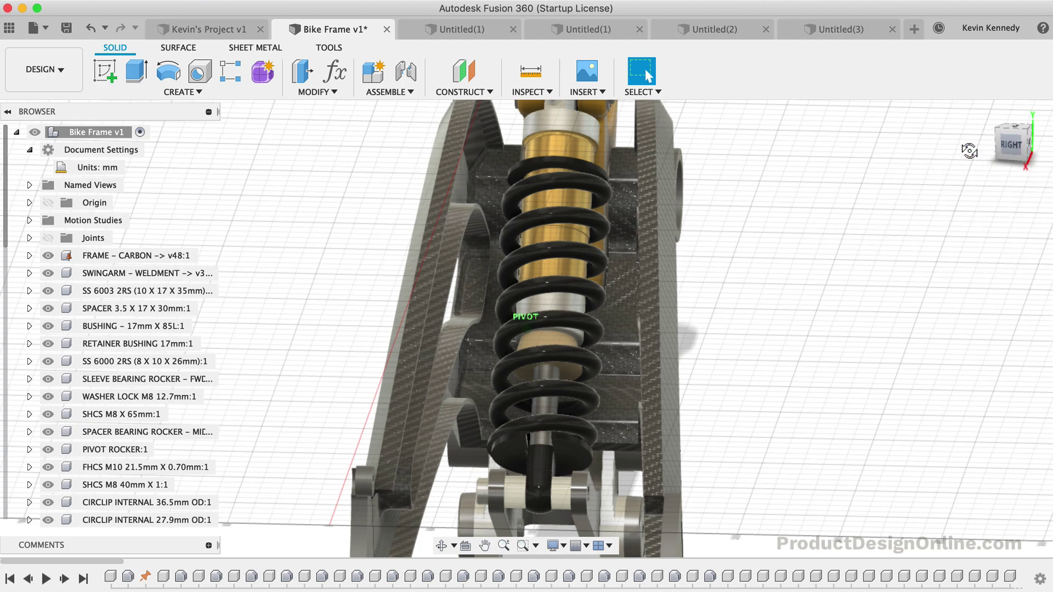
left_click_drag(999, 155, 905, 96)
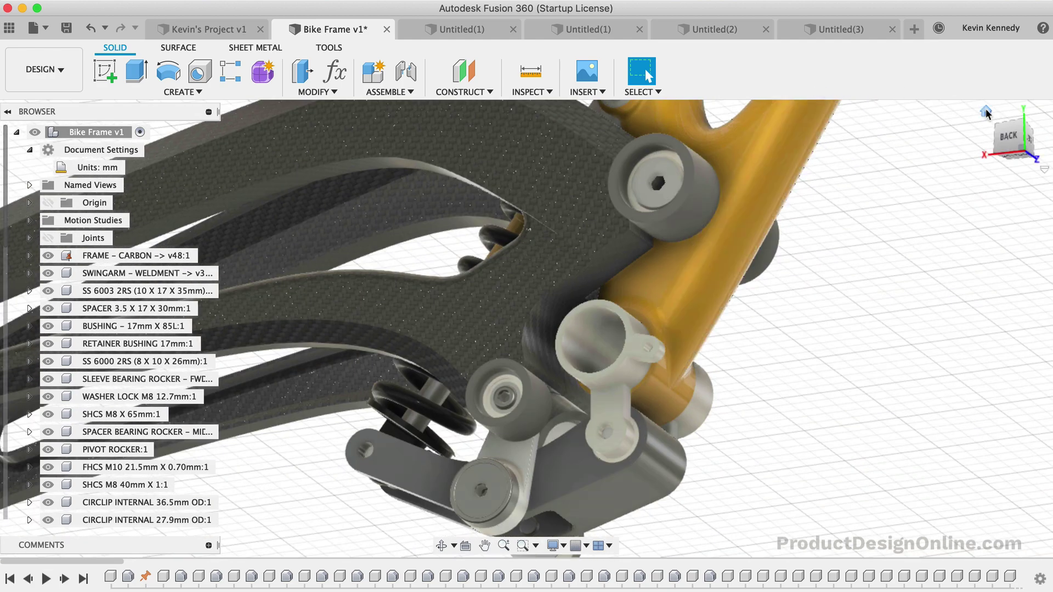
left_click(1029, 139)
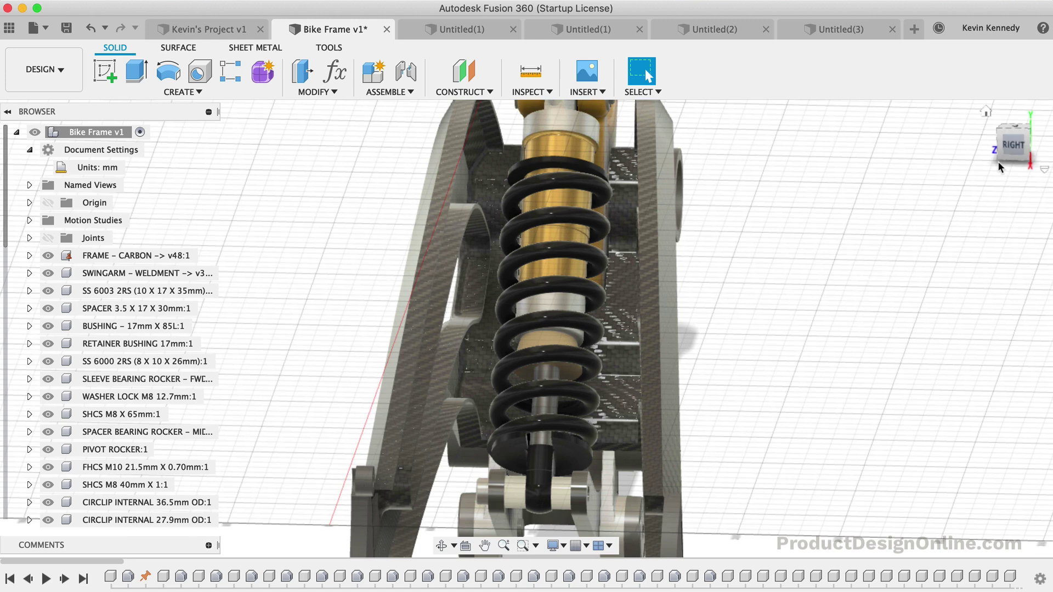
Reset Home to the default view, go Home, and zoom in and out to check the full frame.
left_click(1043, 171)
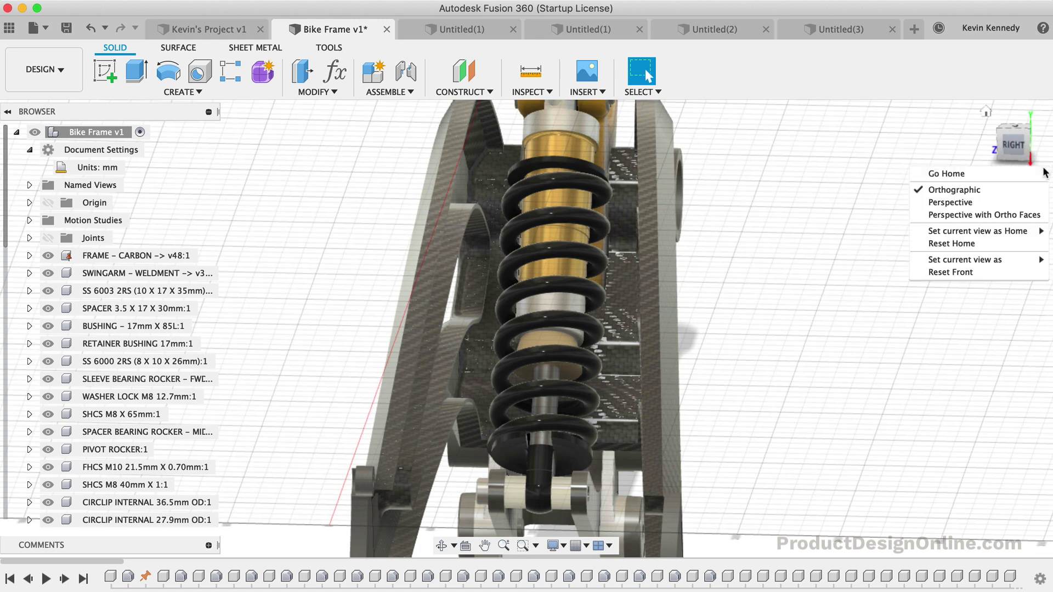
left_click(1005, 247)
left_click(987, 113)
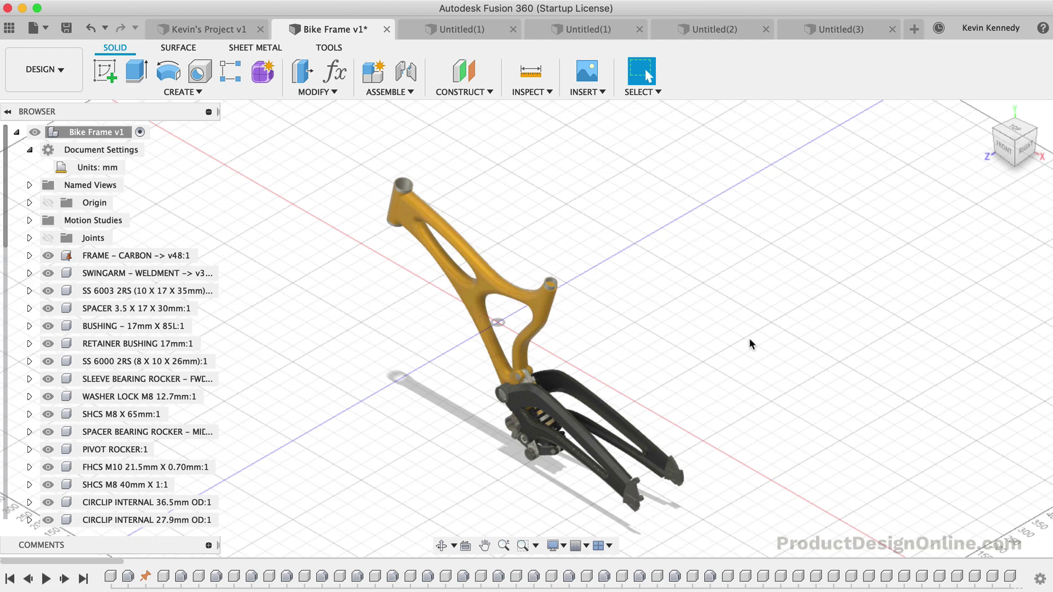
scroll(724, 367, "up", 5)
scroll(724, 367, "down", 5)
scroll(724, 367, "down", 3)
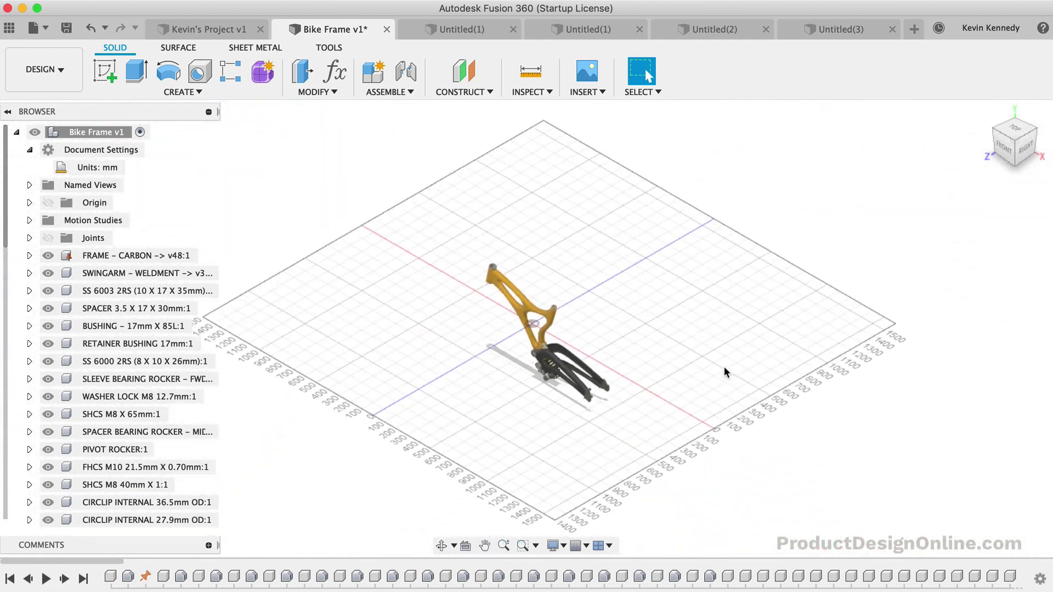
scroll(724, 366, "up", 10)
scroll(724, 366, "up", 8)
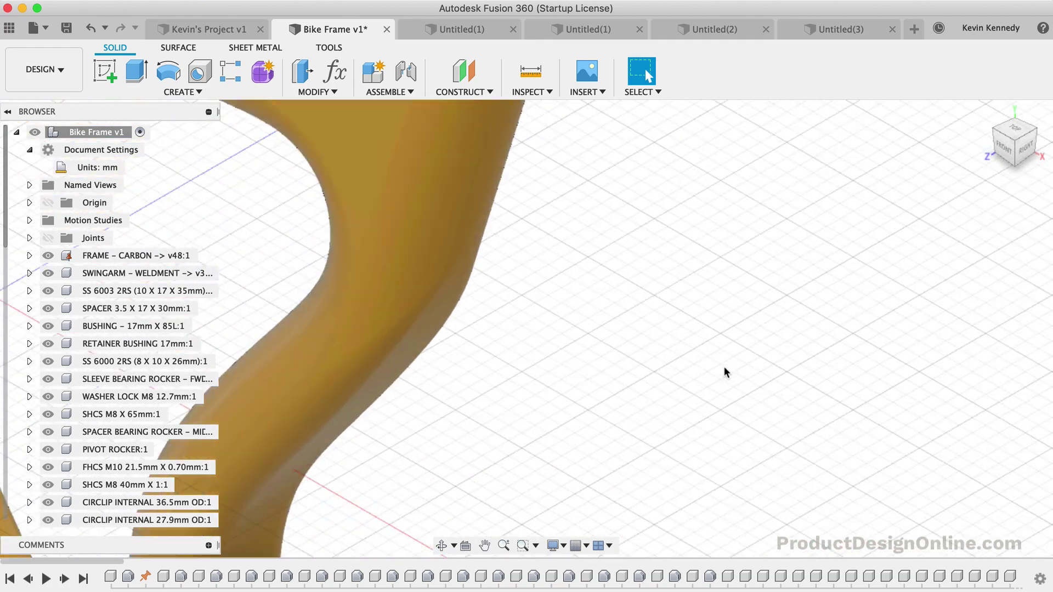
scroll(724, 367, "down", 8)
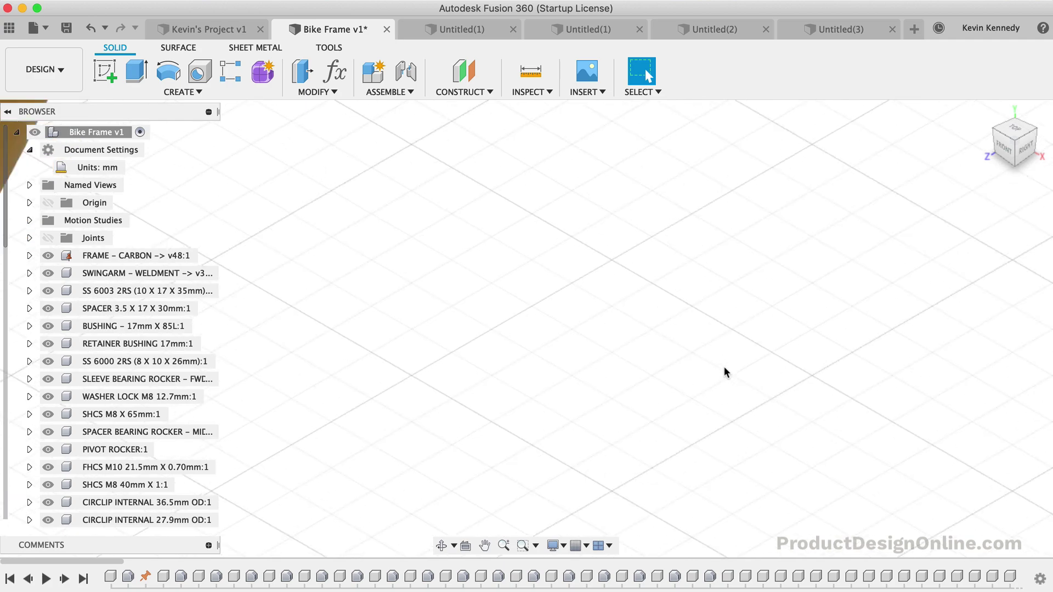
scroll(724, 372, "down", 3)
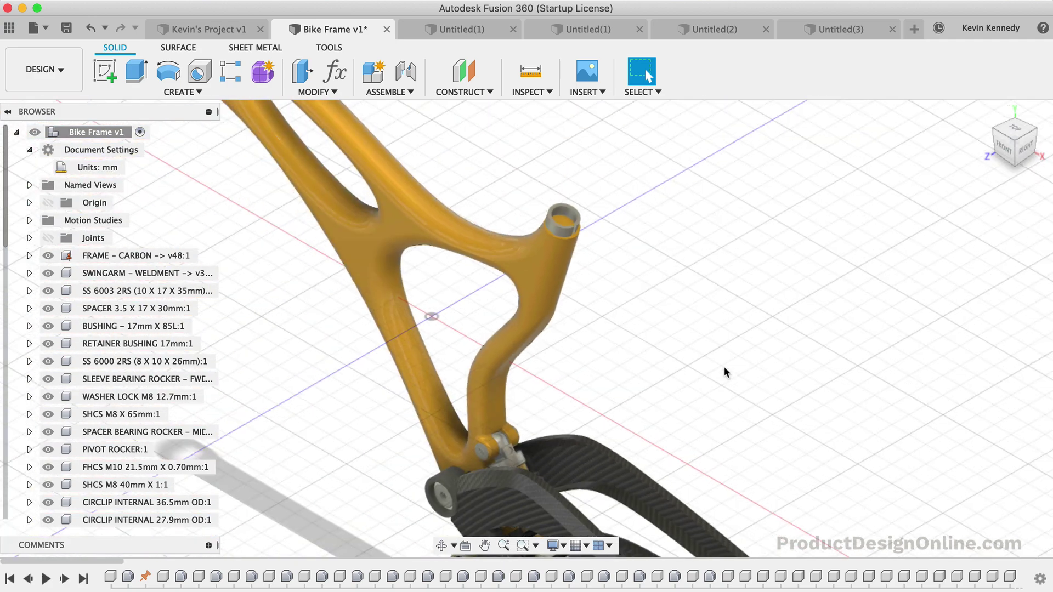
scroll(724, 372, "down", 4)
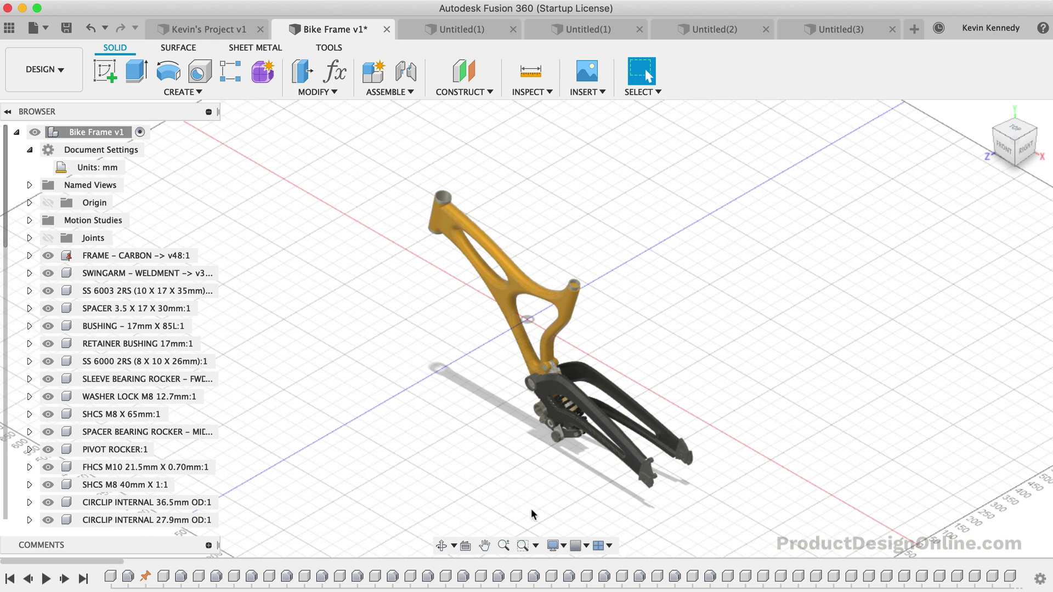
Set Fixed move increments of 5.00 mm linear and 5.0 deg rotation in Grid and Snaps.
left_click(587, 547)
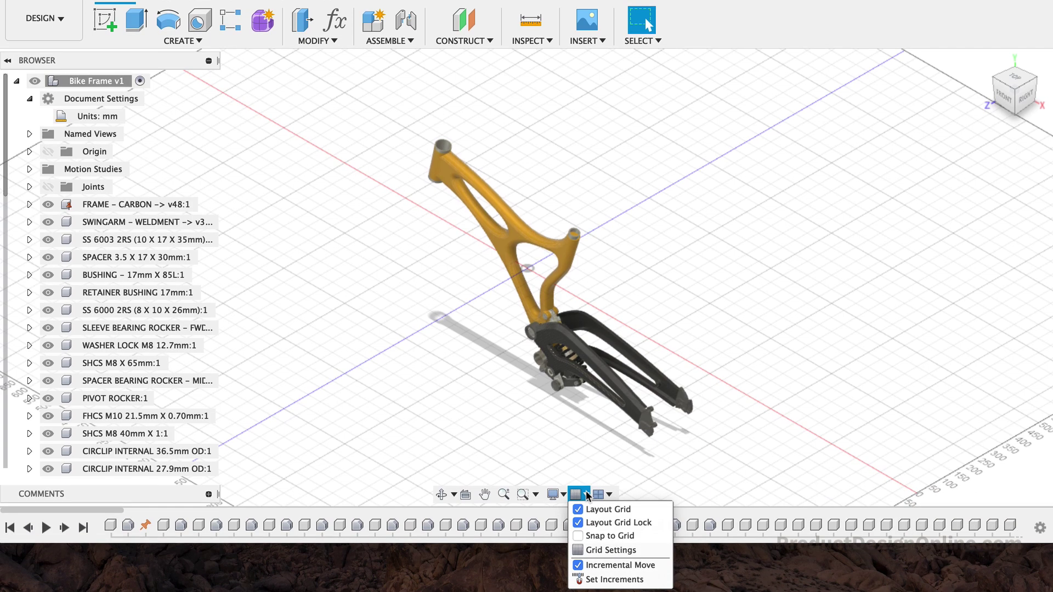
left_click(598, 580)
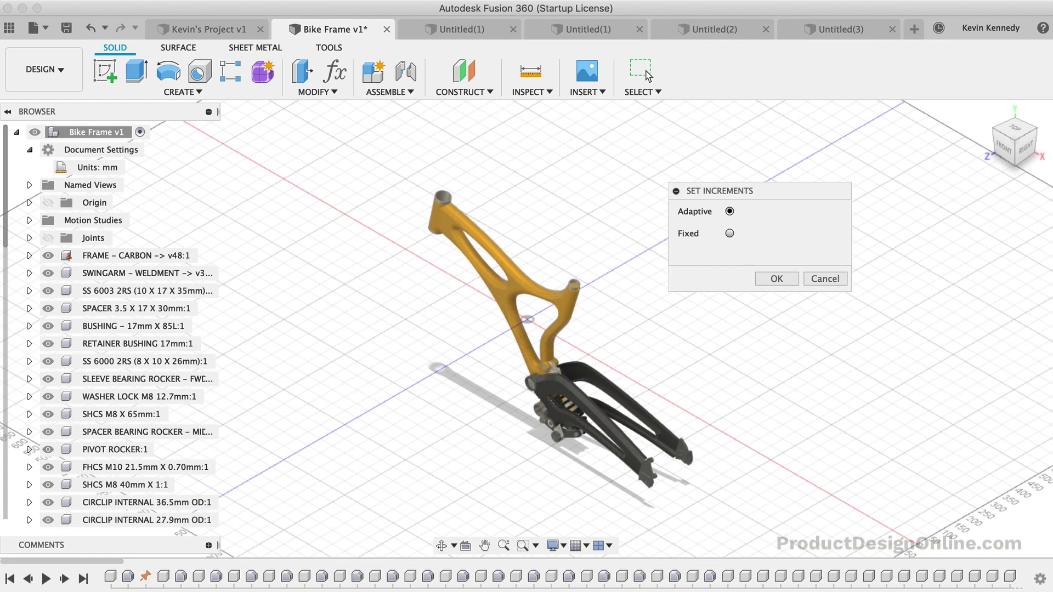
left_click(729, 235)
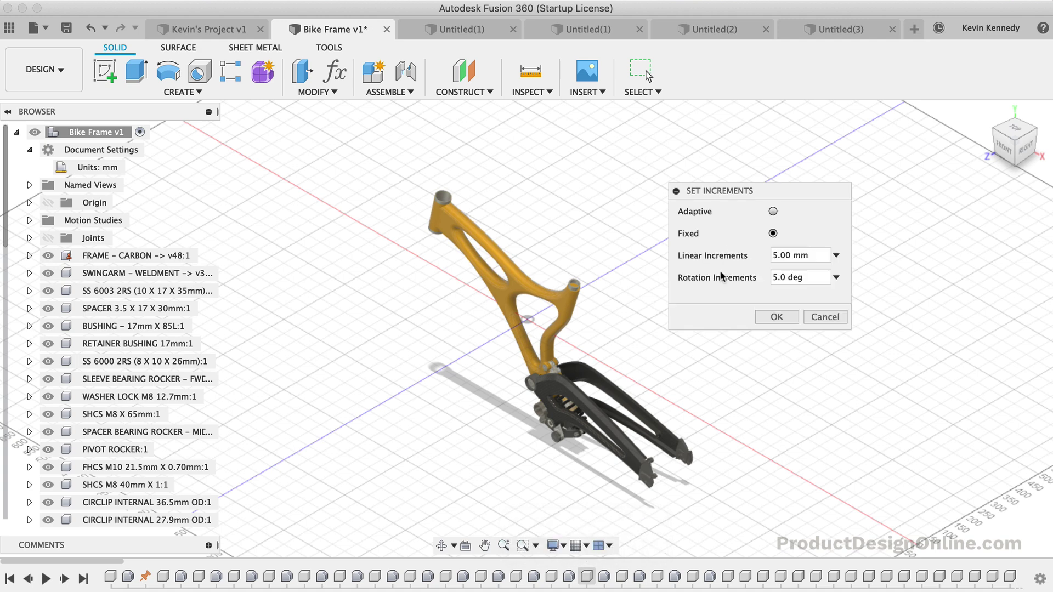
left_click(777, 318)
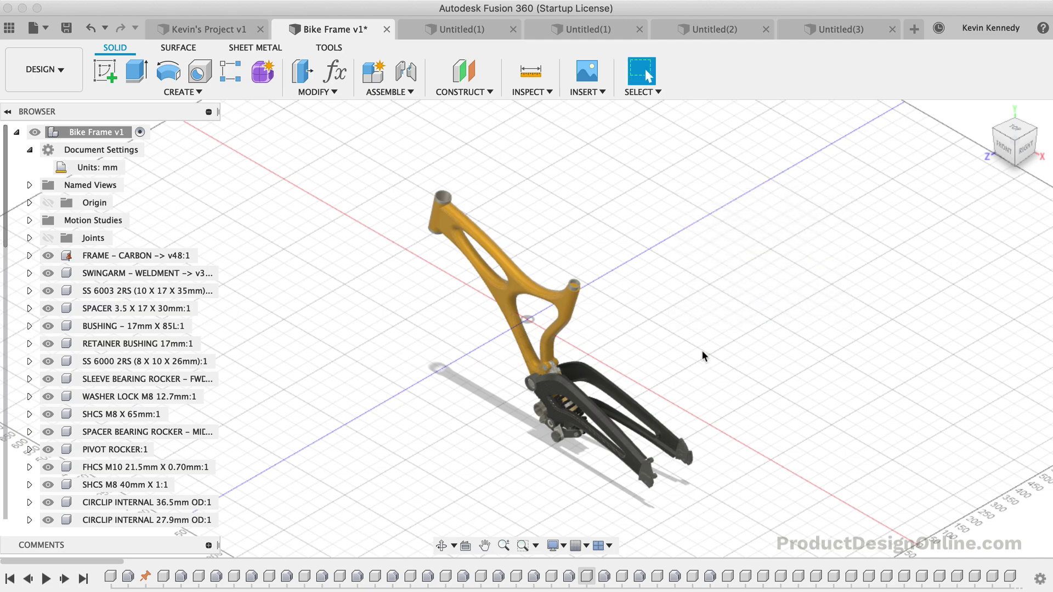